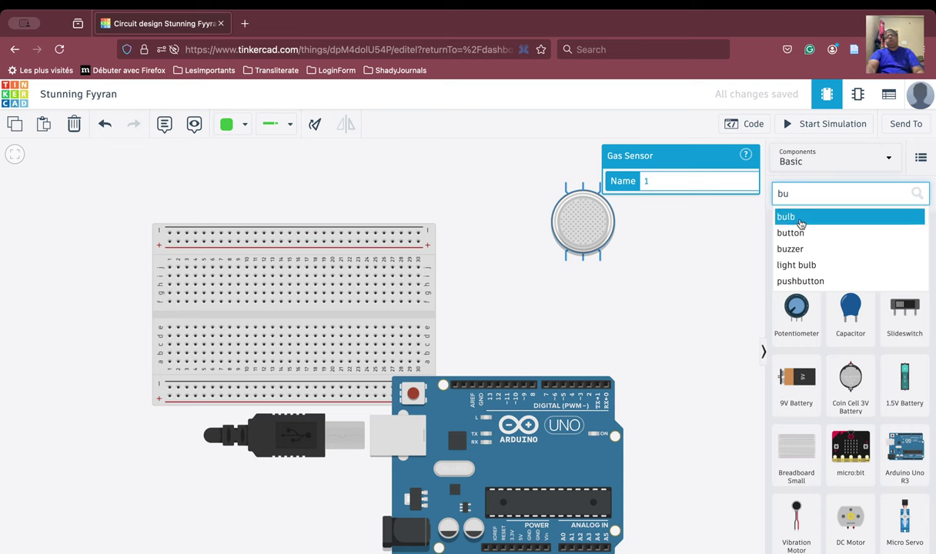
Search the component library for buzzer and place a Piezo to the right of the gas sensor.
click(793, 249)
drag(798, 256, 677, 291)
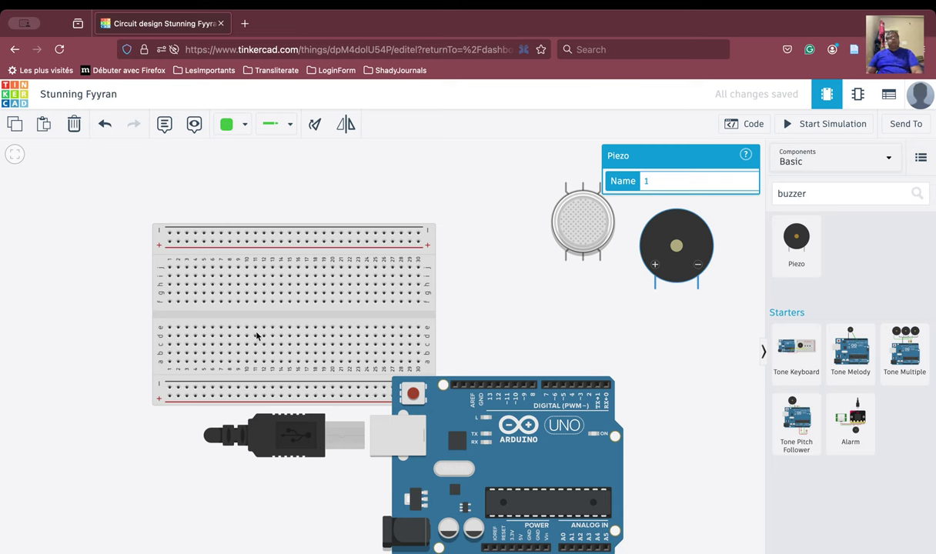
Rotate the small breadboard 90° clockwise so it stands upright.
click(283, 319)
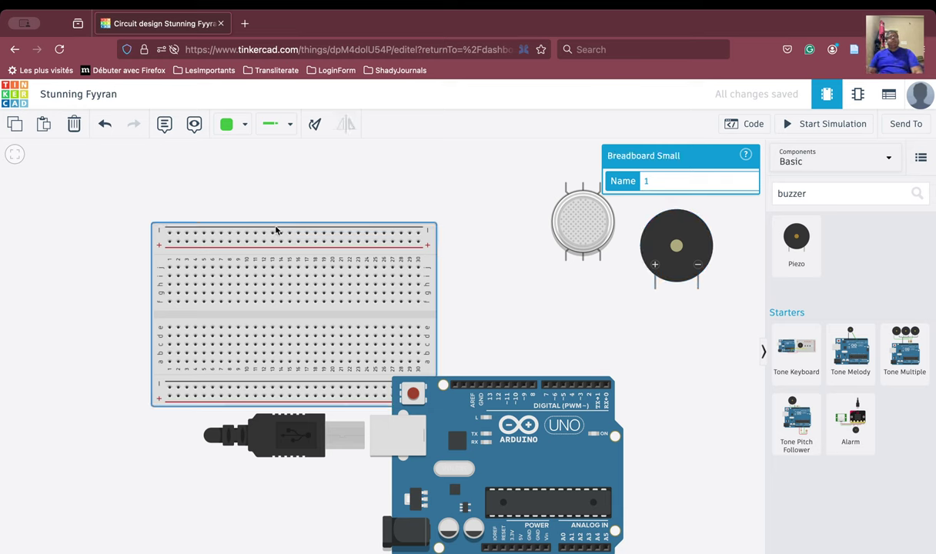
click(316, 124)
click(316, 125)
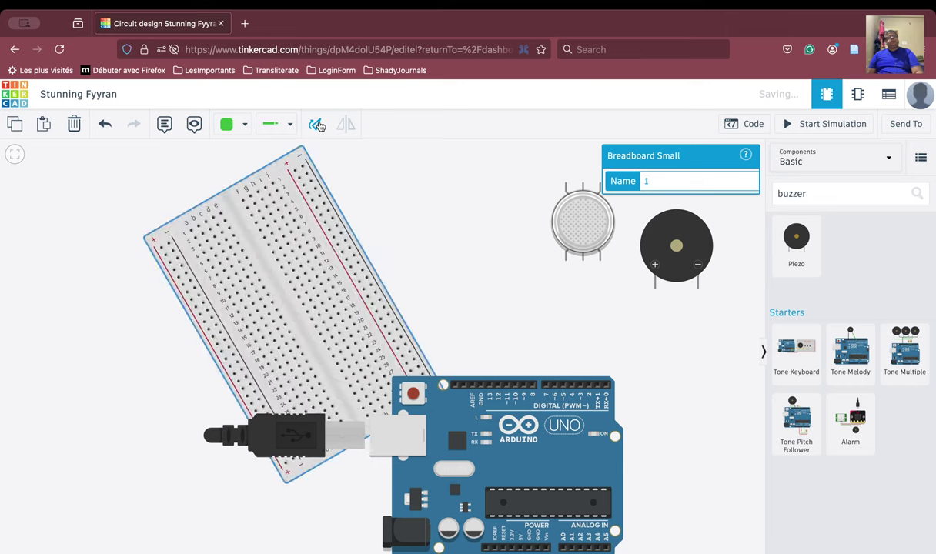
click(317, 125)
Rotate the Arduino Uno 90° clockwise and position it along the left side of the breadboard with a small gap.
drag(516, 464, 216, 424)
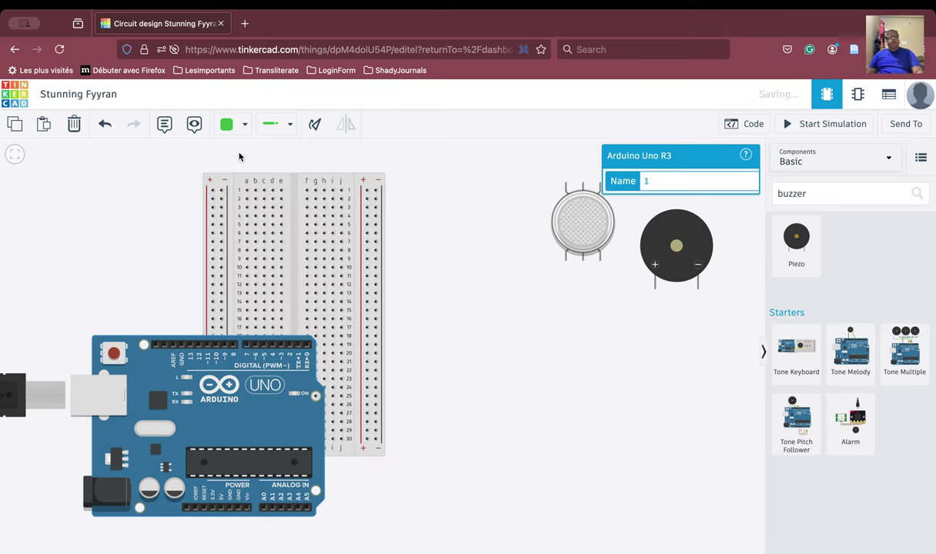
click(315, 124)
click(315, 124)
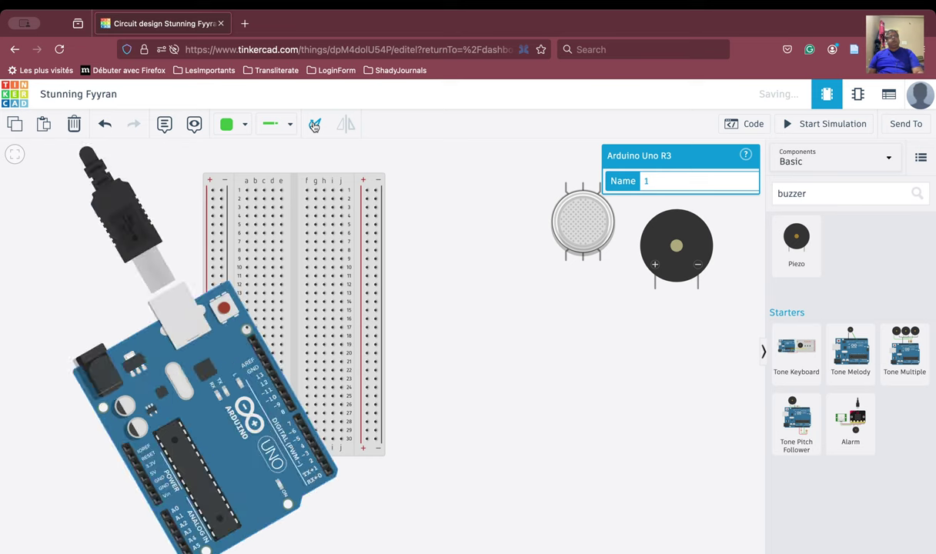
click(315, 125)
drag(205, 479, 104, 383)
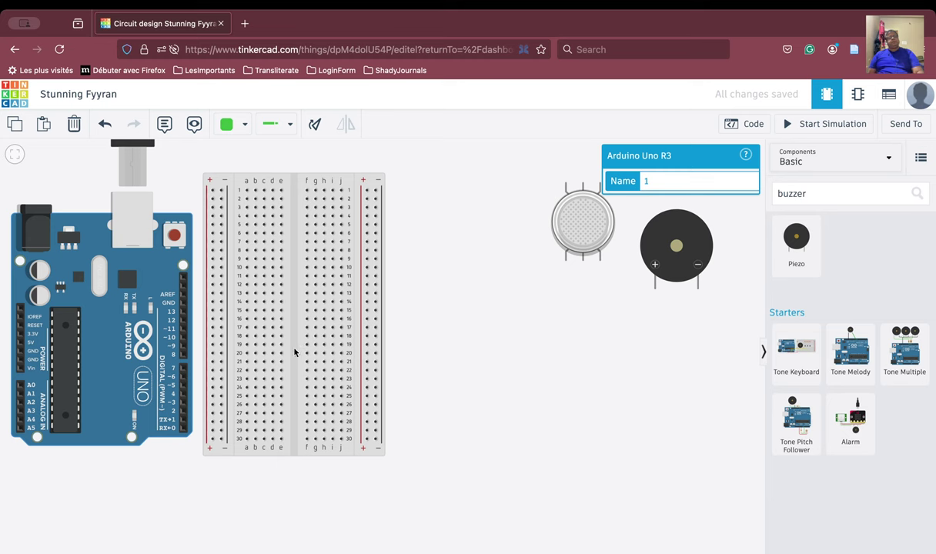
drag(295, 351, 314, 357)
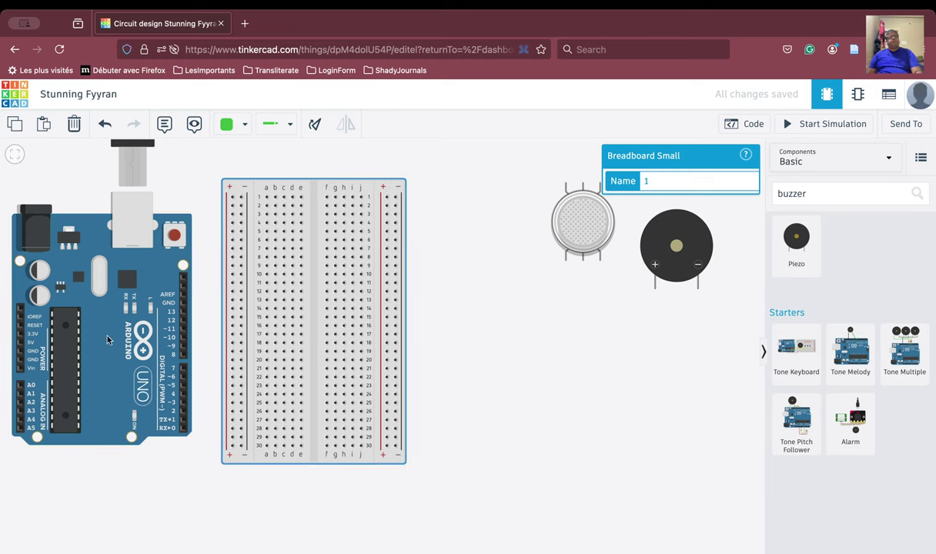
drag(97, 342, 117, 325)
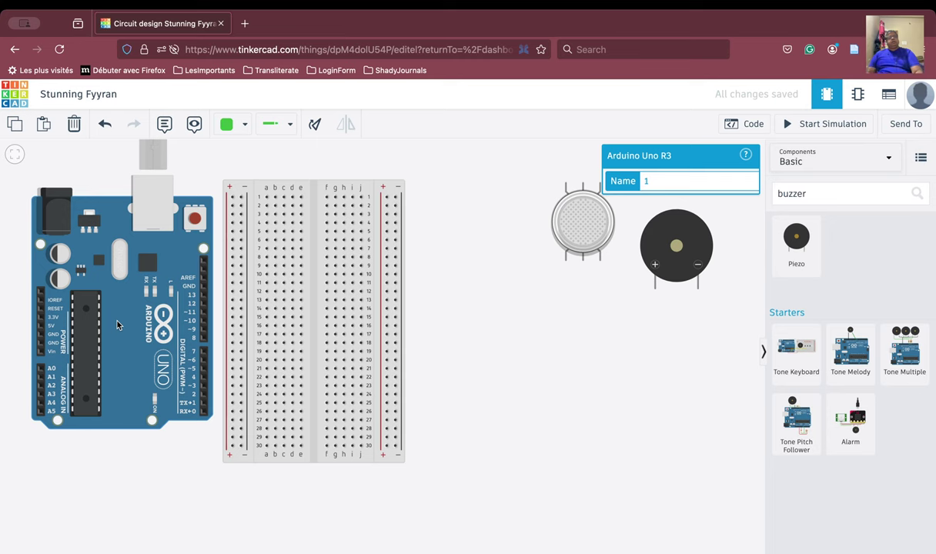
Rotate the gas sensor 90° and seat it across the breadboard's centre gap with its legs in rows 15, 17 and 19.
click(576, 213)
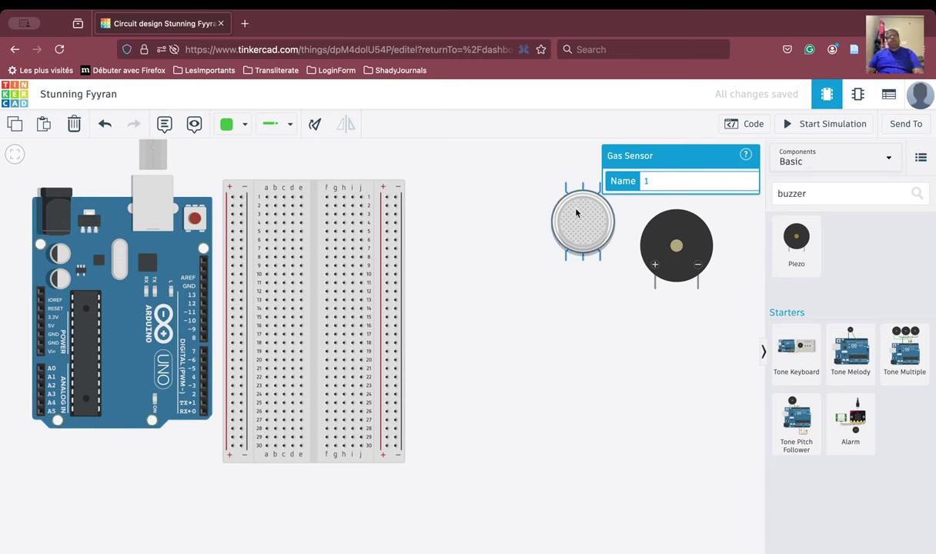
drag(577, 213, 509, 318)
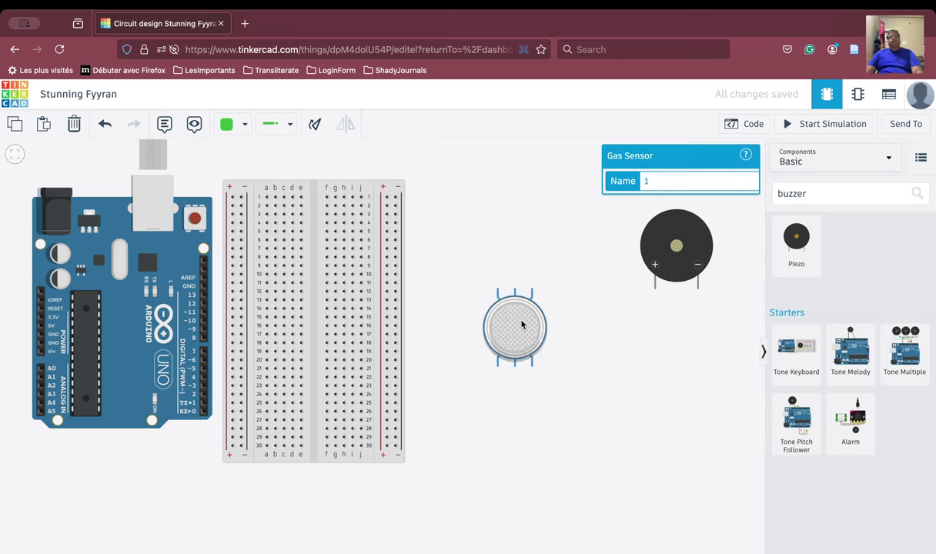
drag(521, 324, 520, 351)
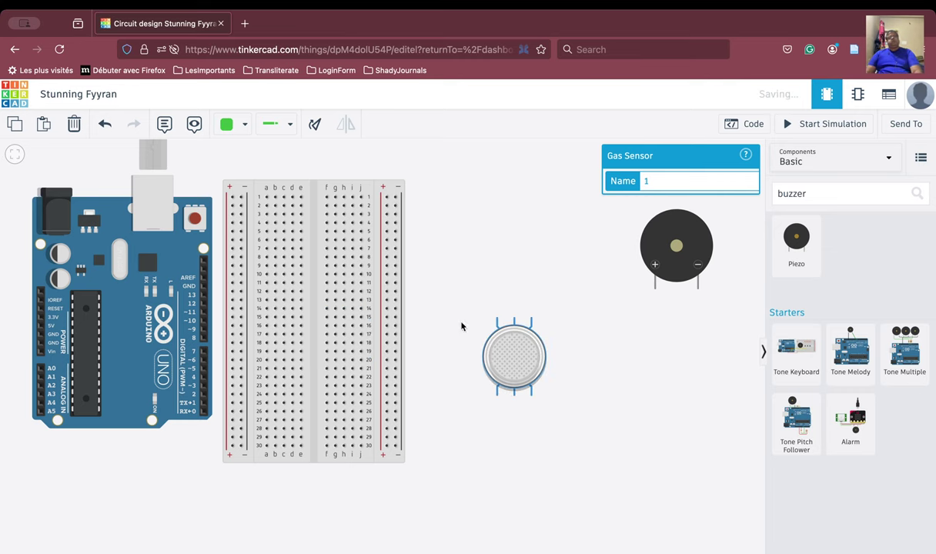
click(315, 123)
click(315, 125)
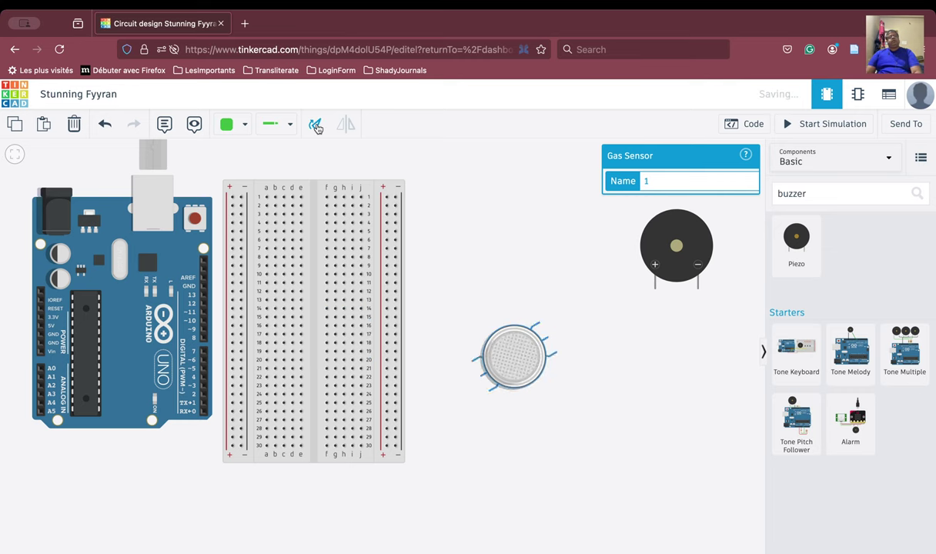
click(316, 126)
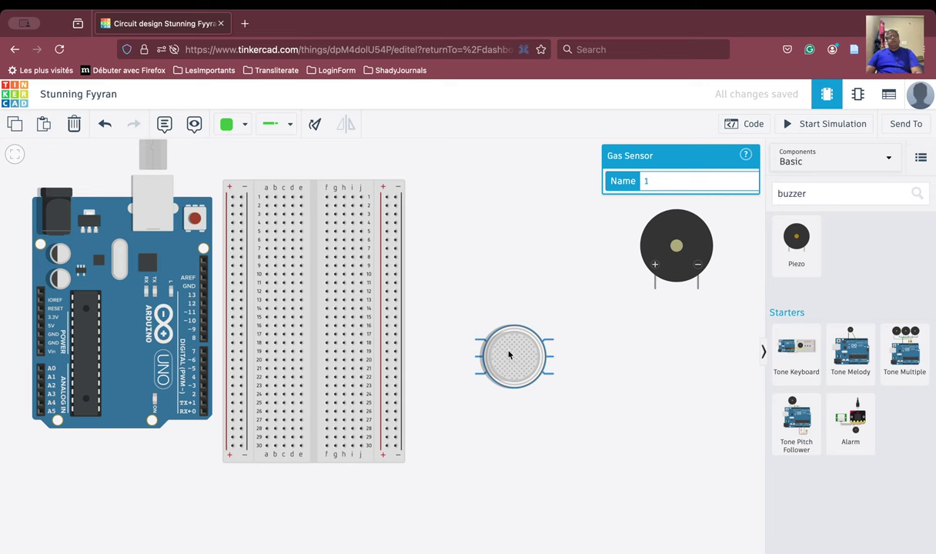
drag(508, 355, 306, 331)
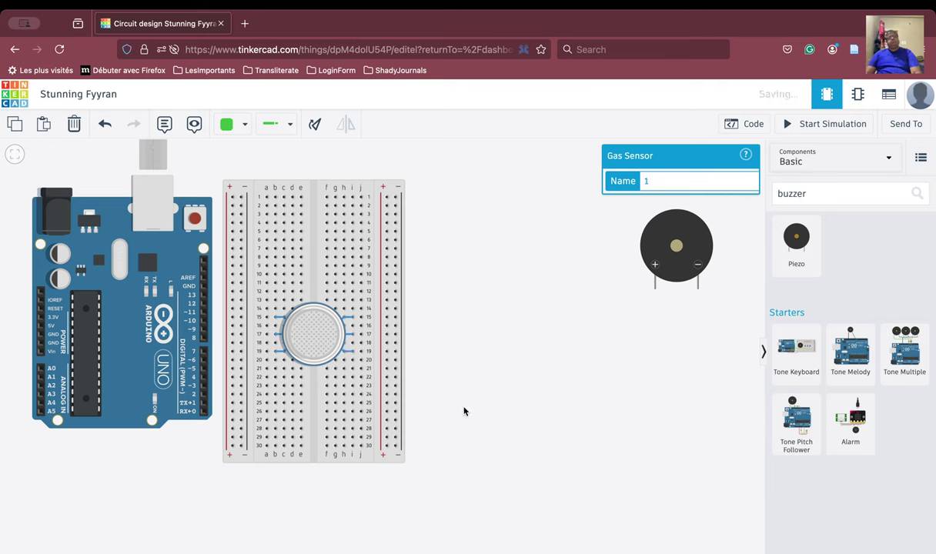
click(492, 384)
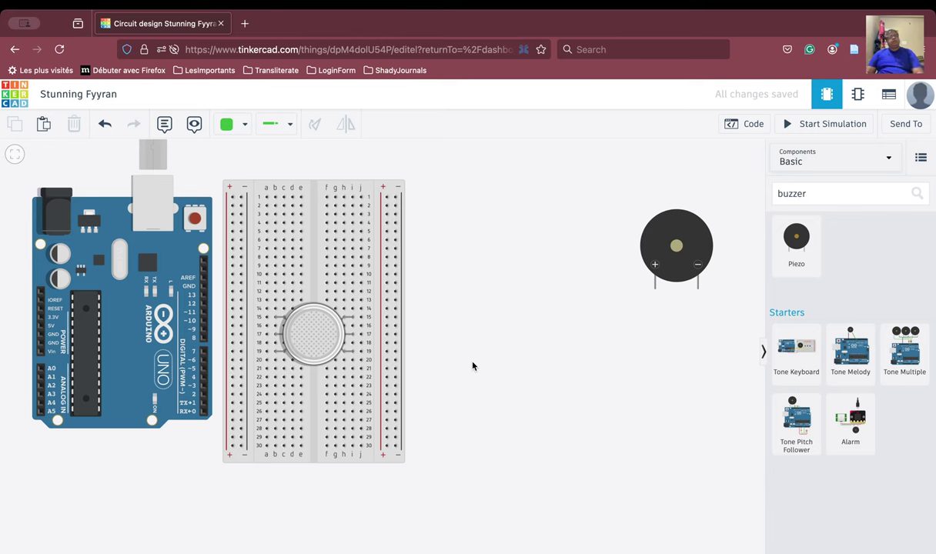
Wire the Arduino's 5V pin around the top of the board to row 1 of the breadboard's right positive rail.
click(41, 326)
click(5, 325)
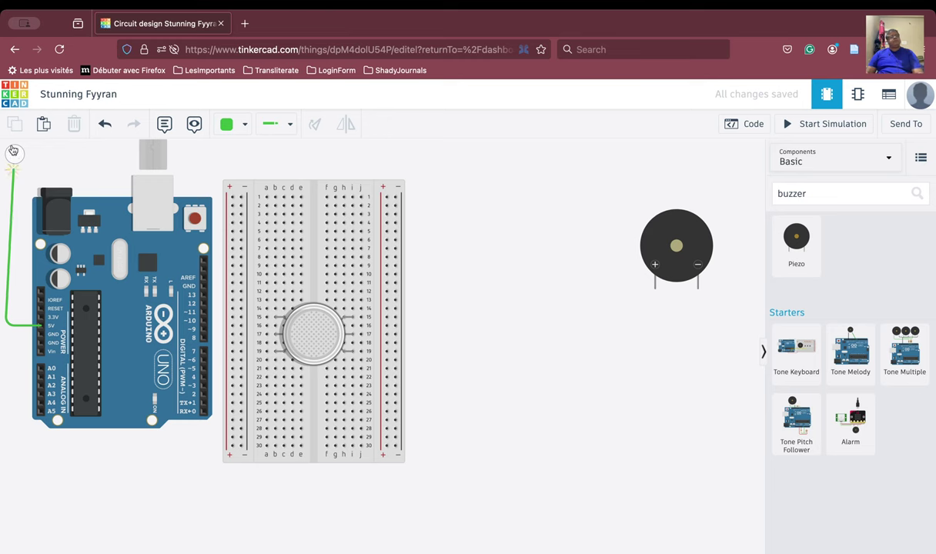
click(10, 175)
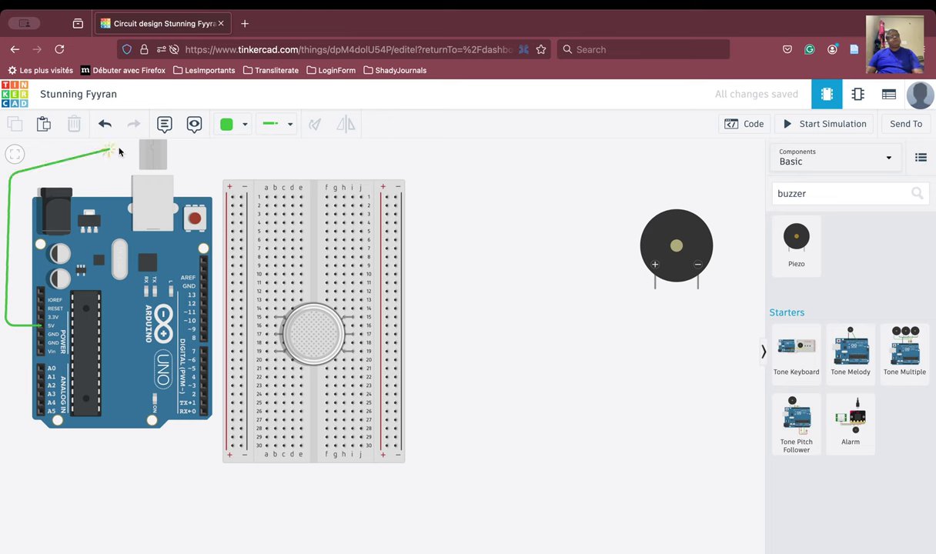
click(396, 160)
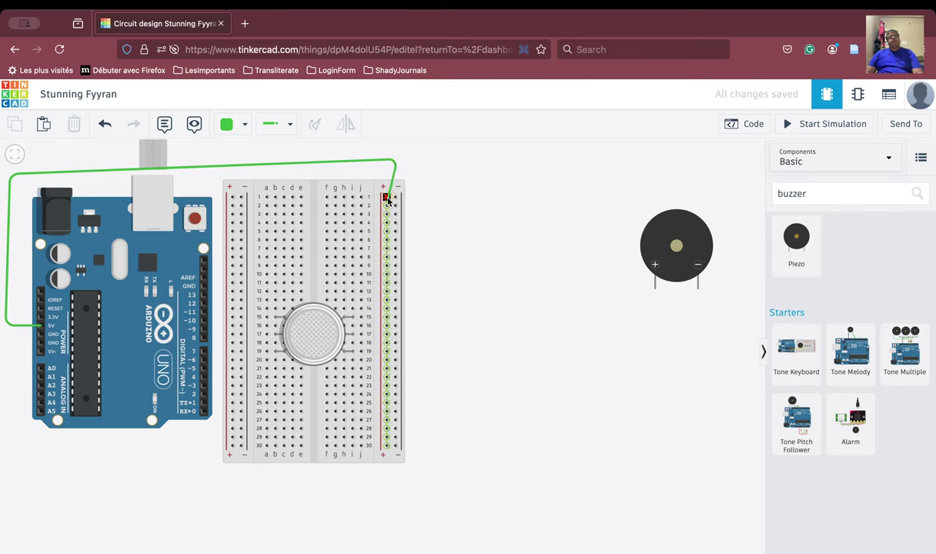
click(387, 197)
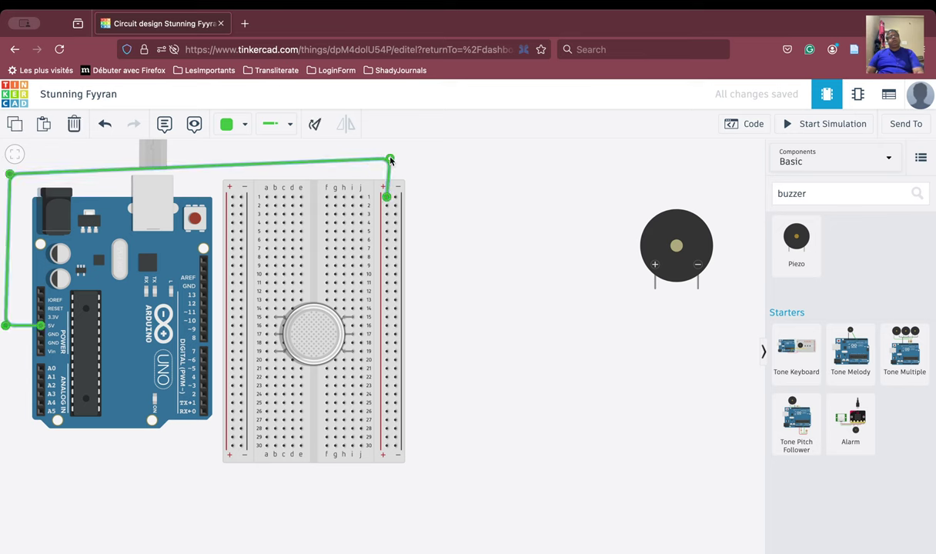
Straighten the 5V wire by aligning its bend points into horizontal and vertical segments.
drag(390, 159, 386, 157)
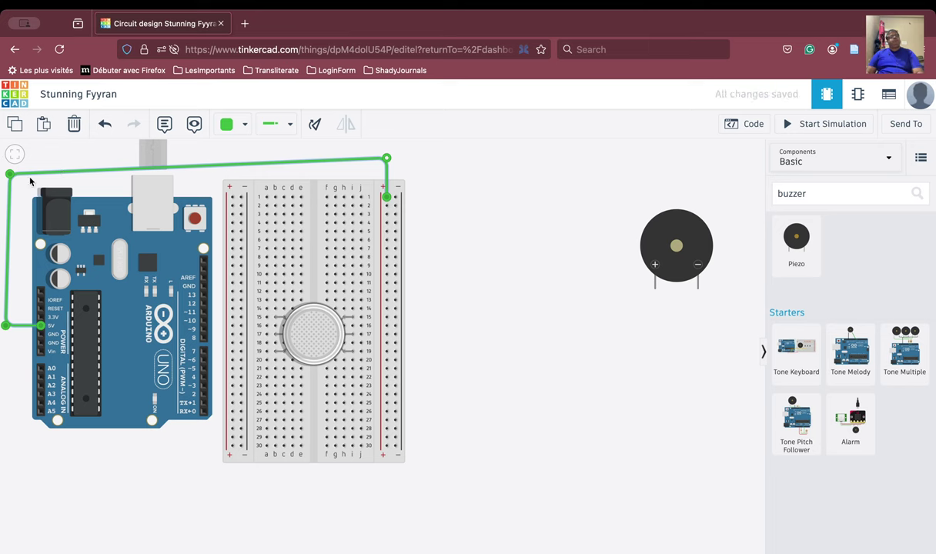
drag(9, 173, 144, 170)
click(52, 167)
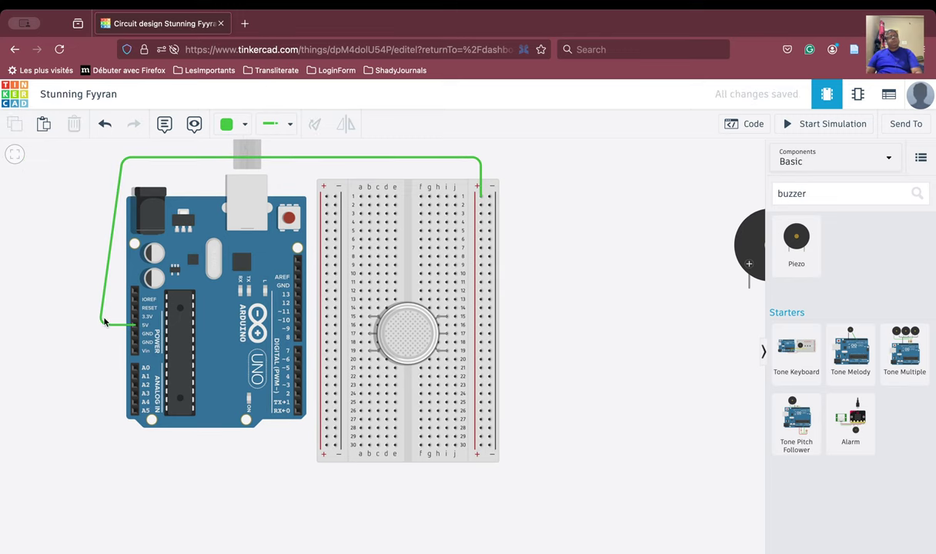
click(104, 324)
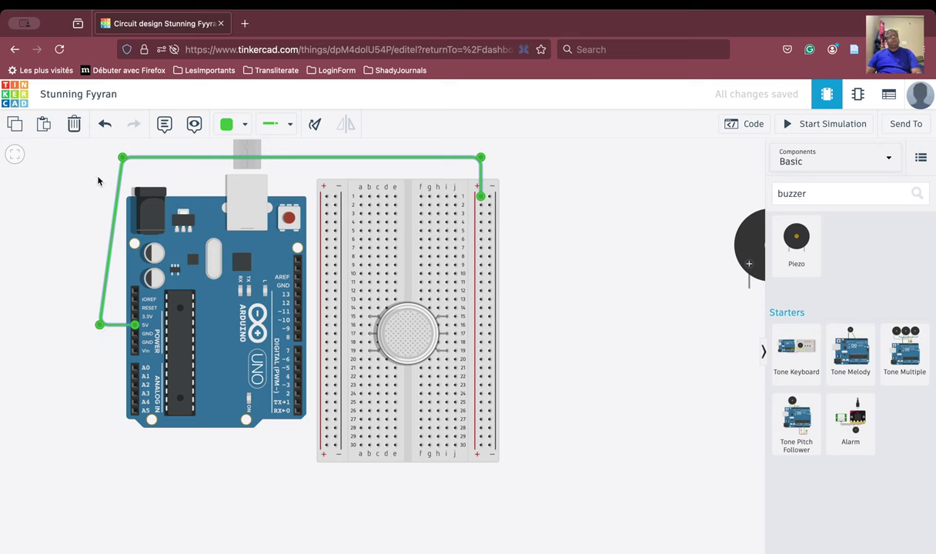
drag(122, 158, 99, 158)
click(66, 222)
drag(66, 221, 4, 248)
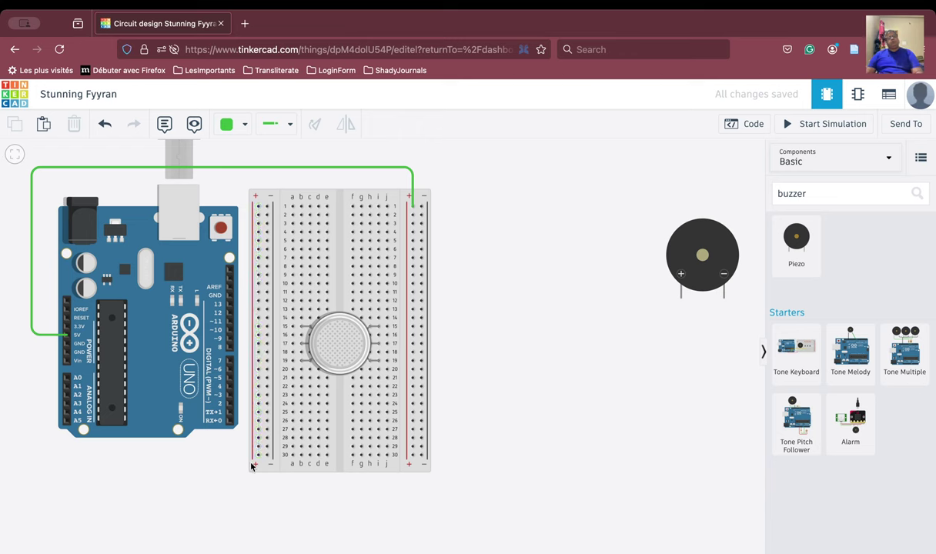
Wire the Arduino's GND pin beside pin 13 to row 11 of the breadboard's left positive-marked rail.
click(228, 297)
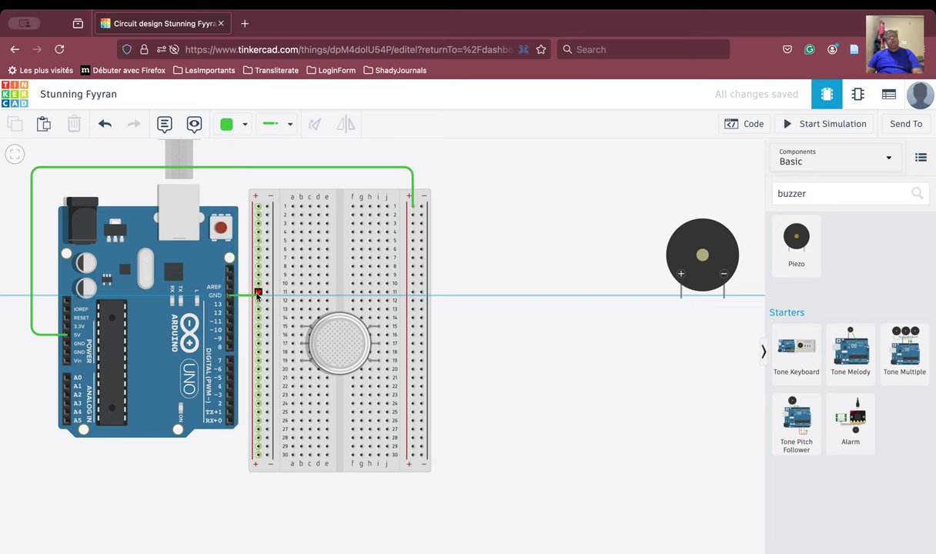
click(258, 294)
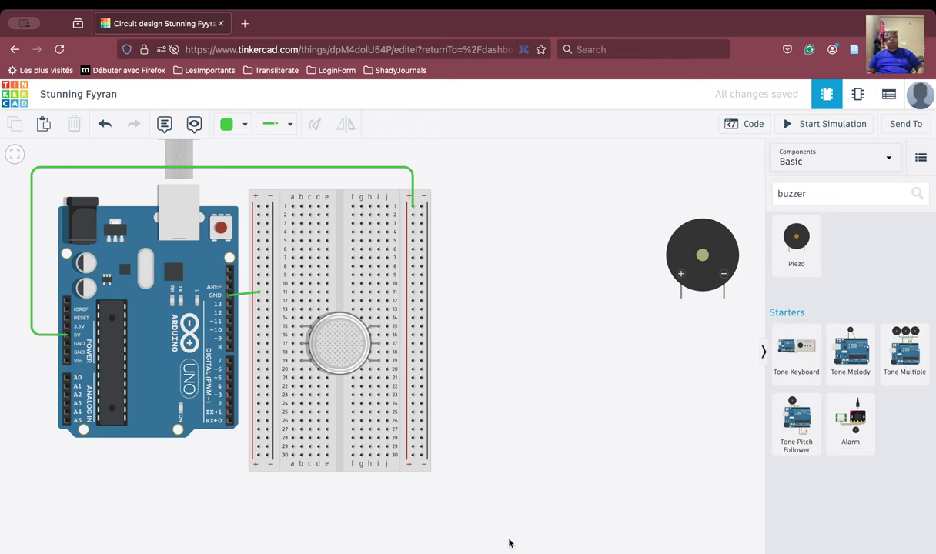
click(74, 338)
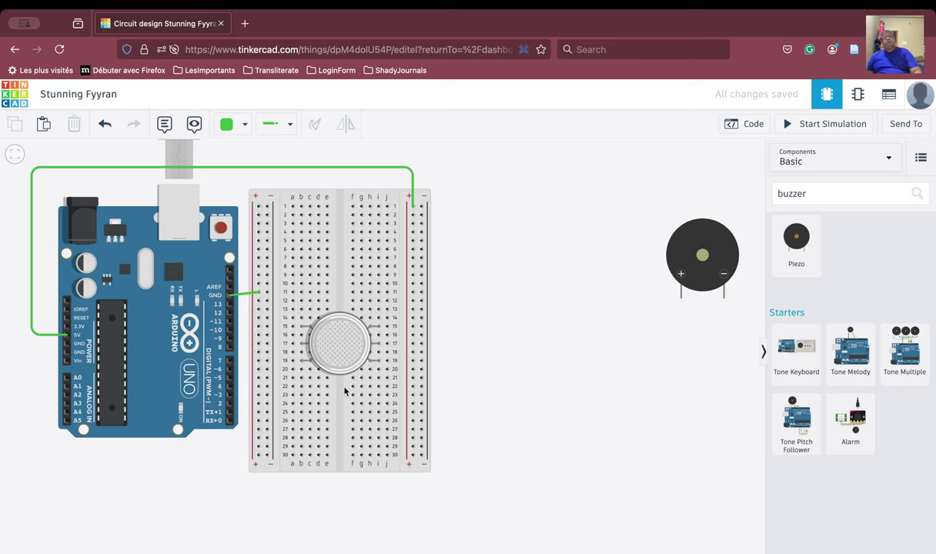
Wire breadboard holes j15, j17 and j19 beside the gas sensor to the right positive rail.
click(386, 343)
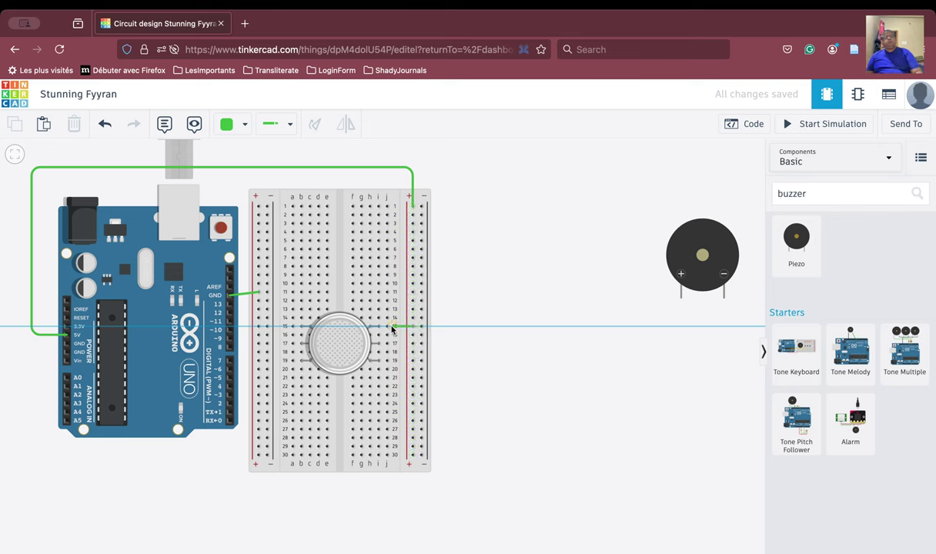
click(386, 327)
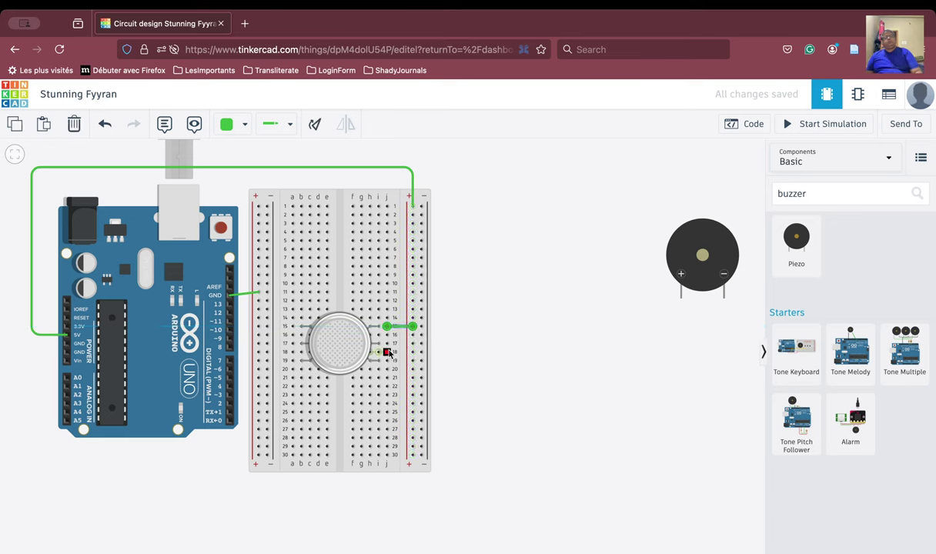
click(387, 343)
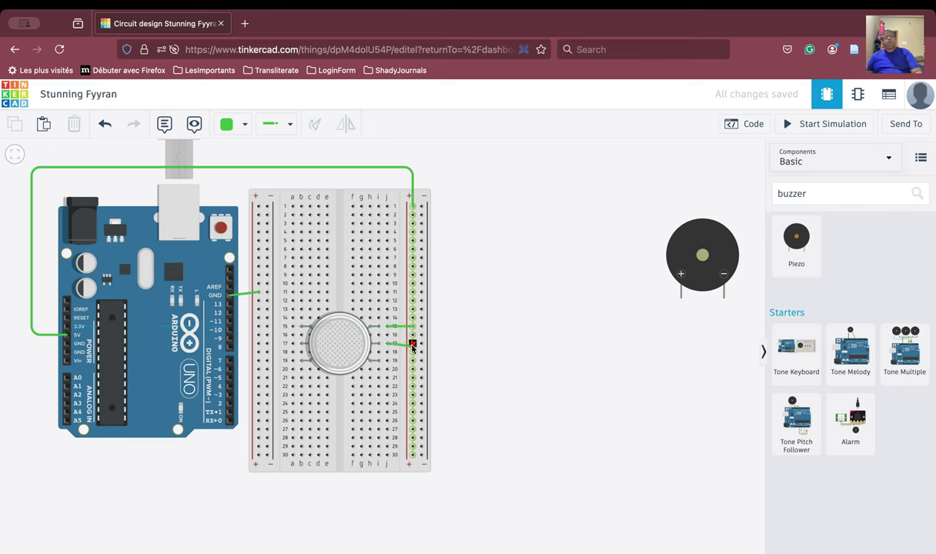
click(413, 343)
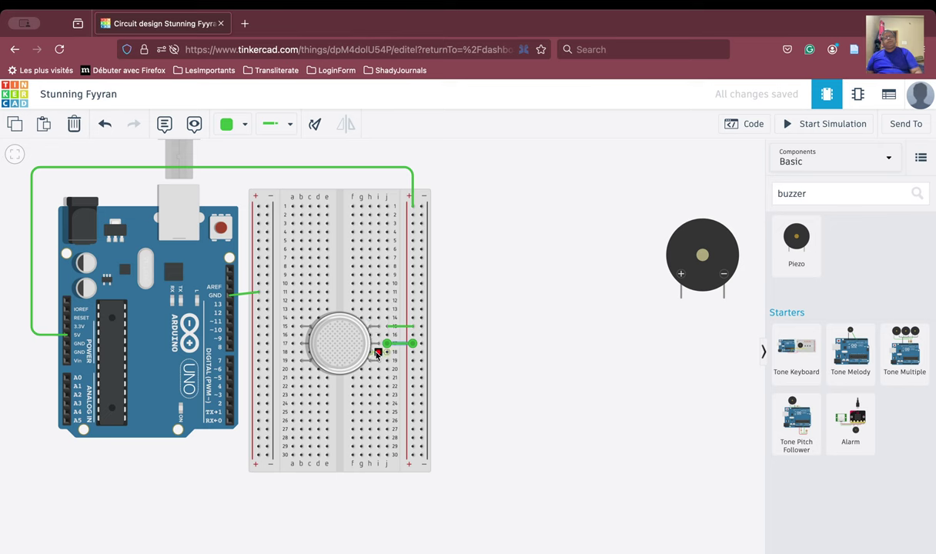
click(386, 360)
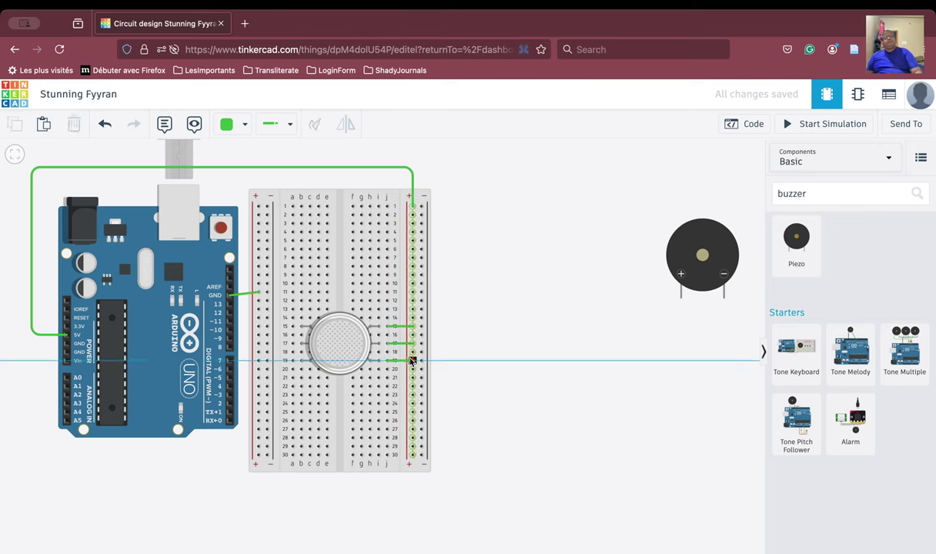
click(412, 360)
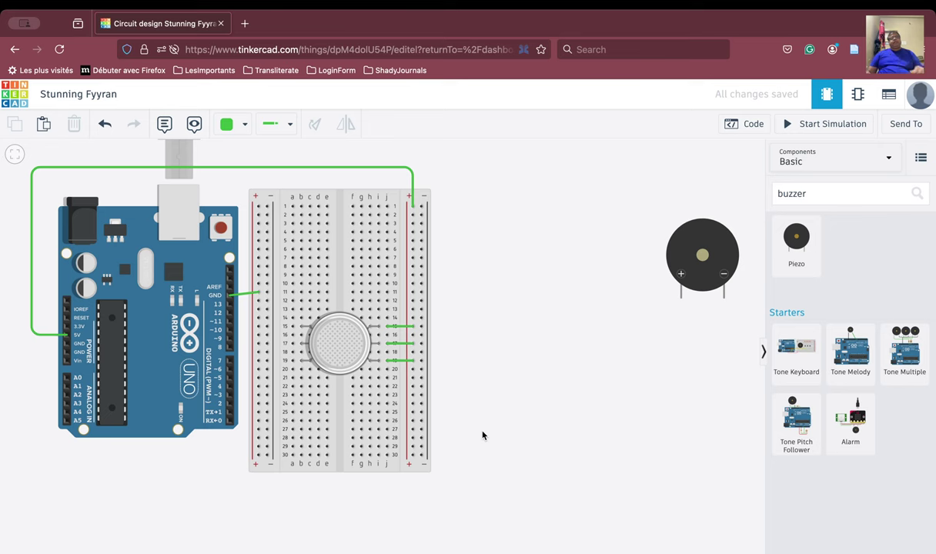
Search the component library for "resi" and place a Resistor to the right of the breadboard.
double_click(841, 192)
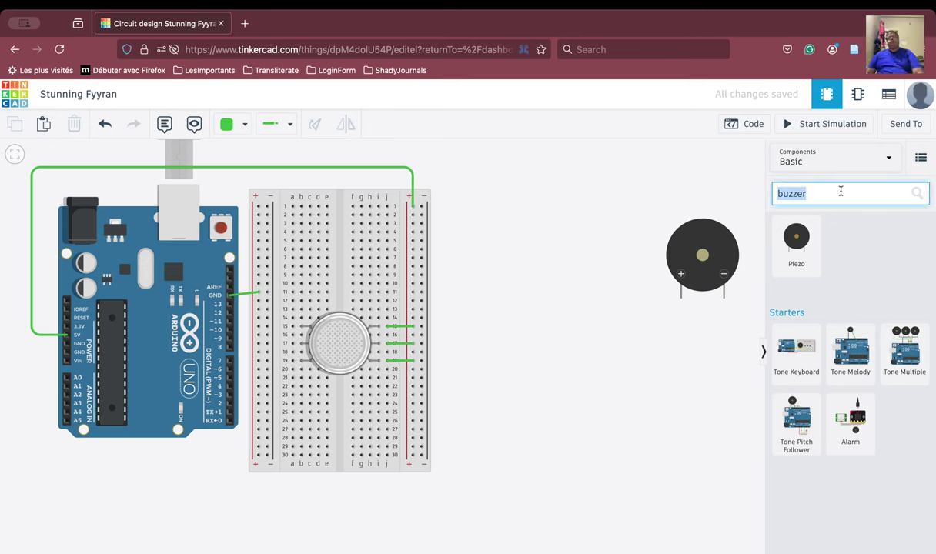
text(resi)
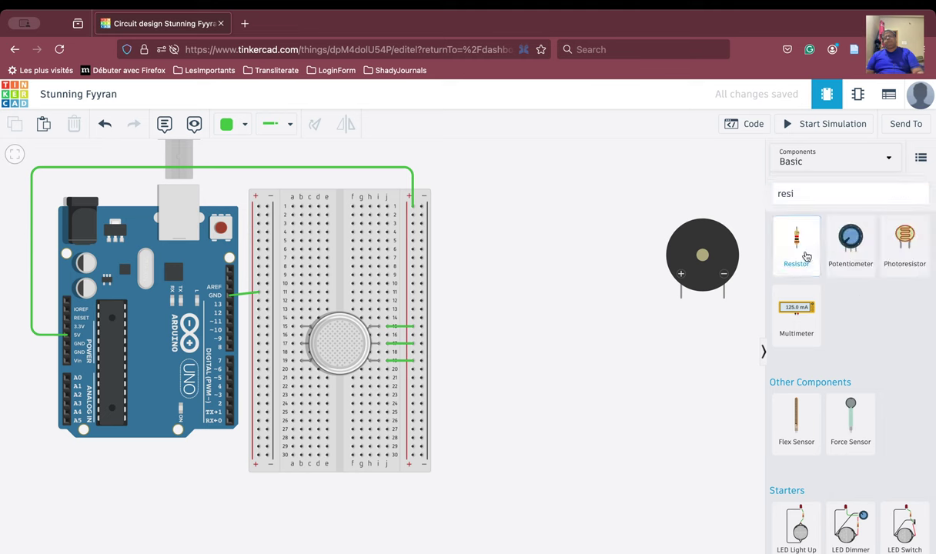
drag(795, 242, 463, 391)
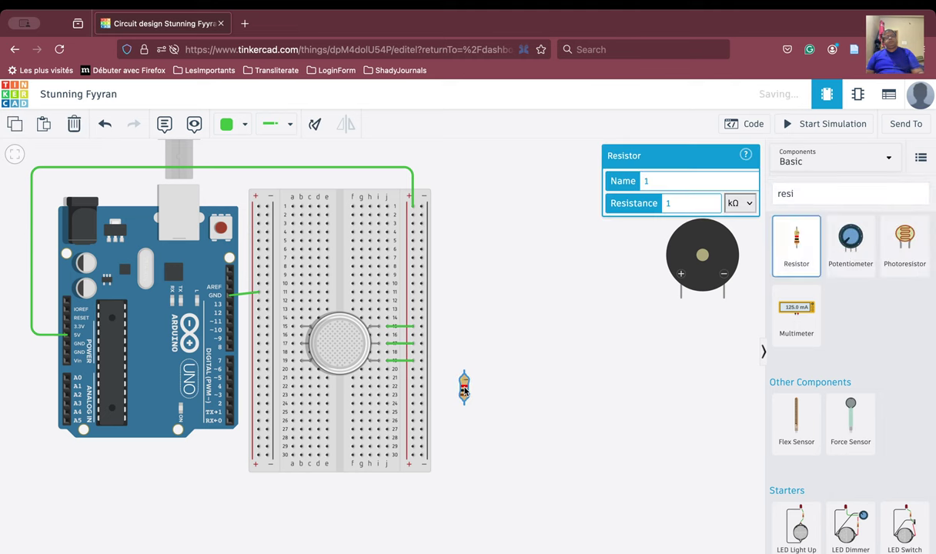
Fit the resistor horizontally between the left positive rail and hole a19, and wire hole a17 to that same rail.
click(307, 125)
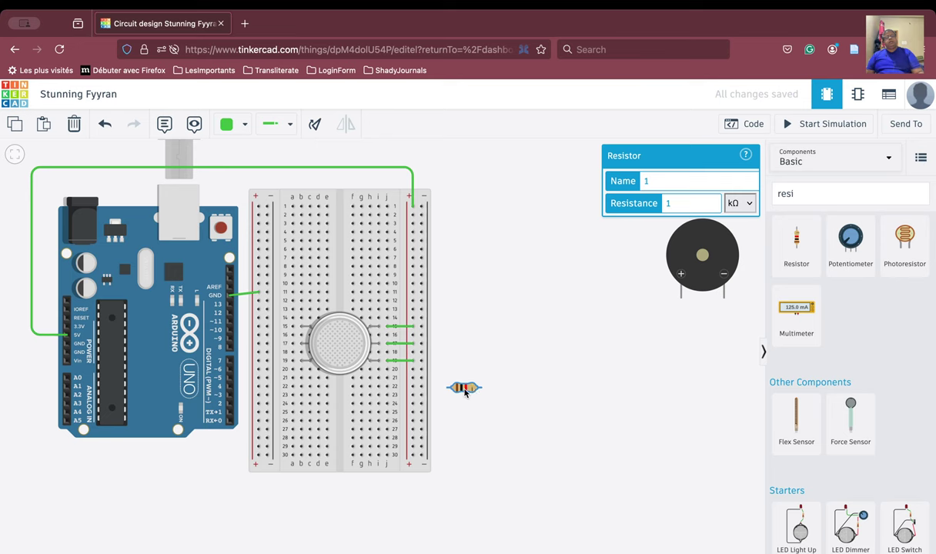
drag(464, 393, 275, 366)
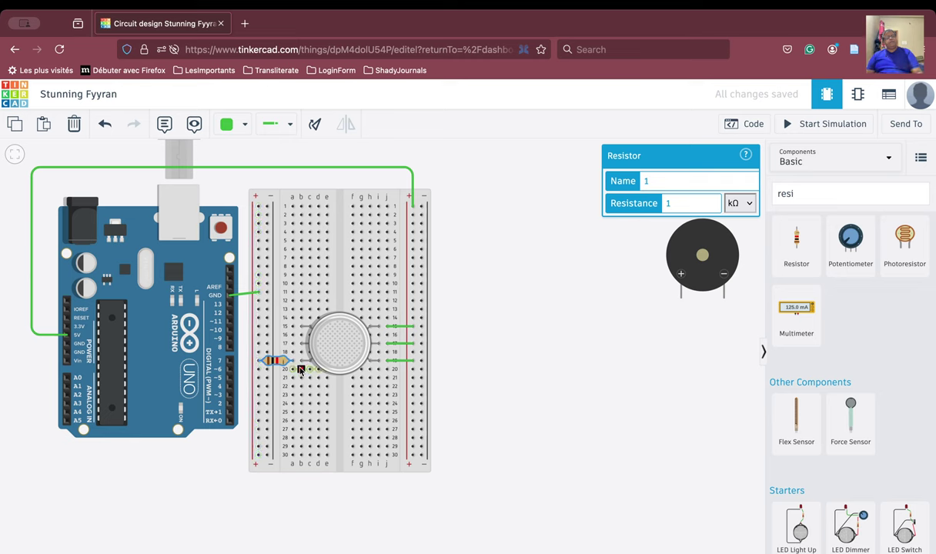
drag(294, 365, 299, 365)
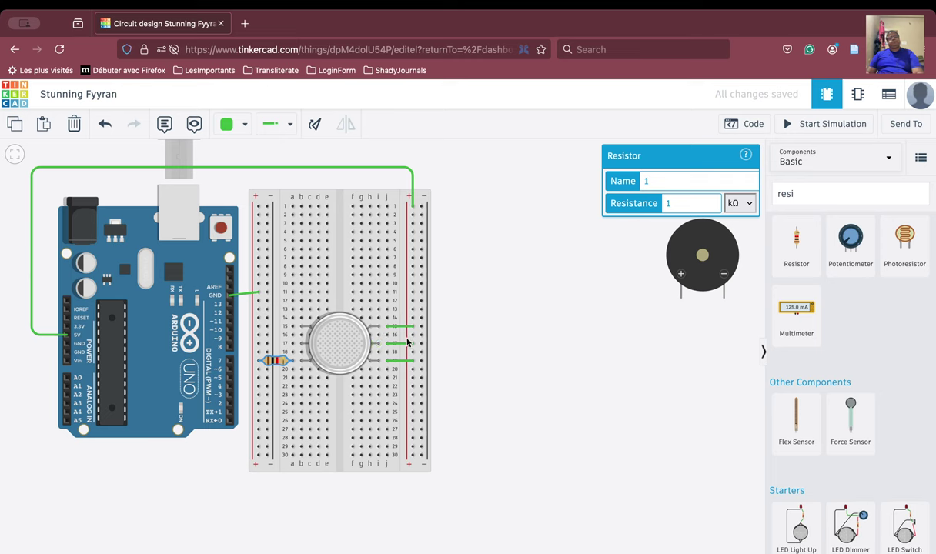
click(292, 344)
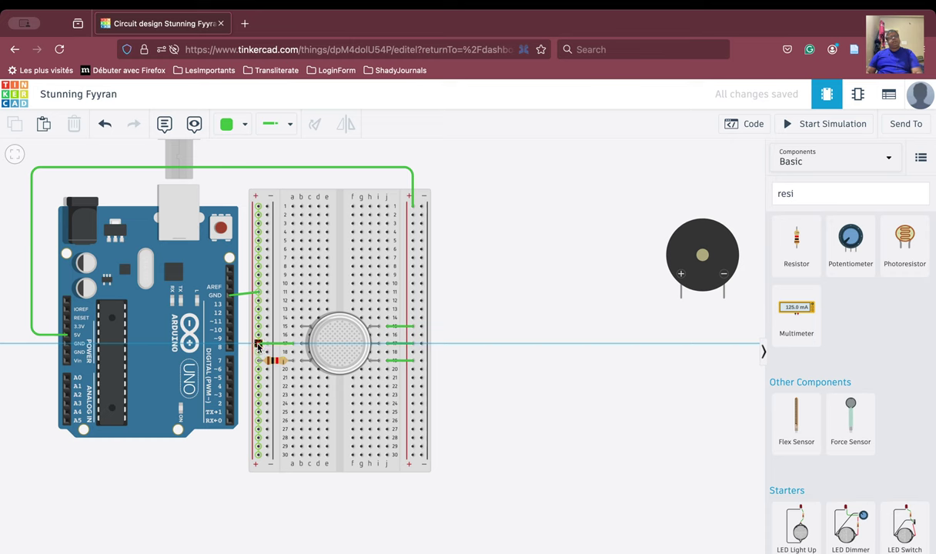
click(259, 345)
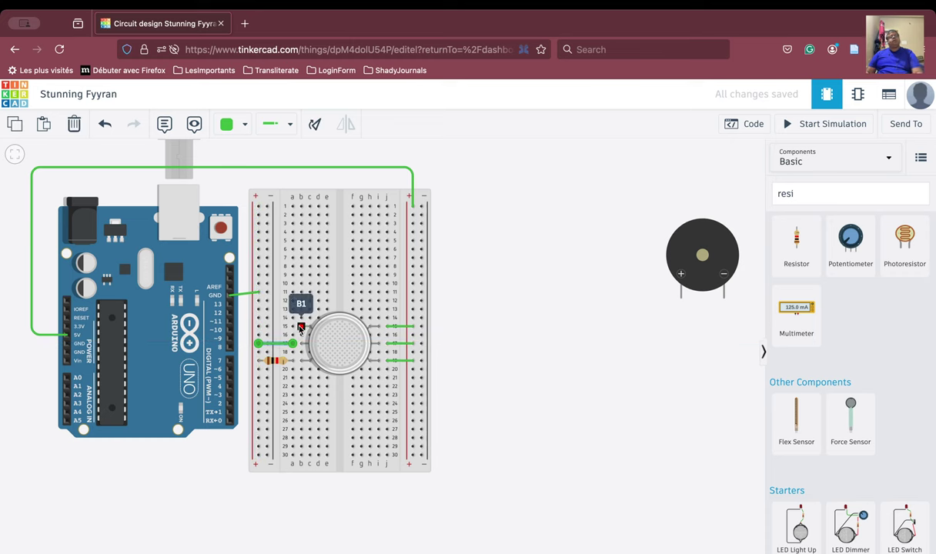
Wire the Arduino's A0 pin around below the board to breadboard hole a15, aligning the wire's upper bend with row 15.
click(66, 379)
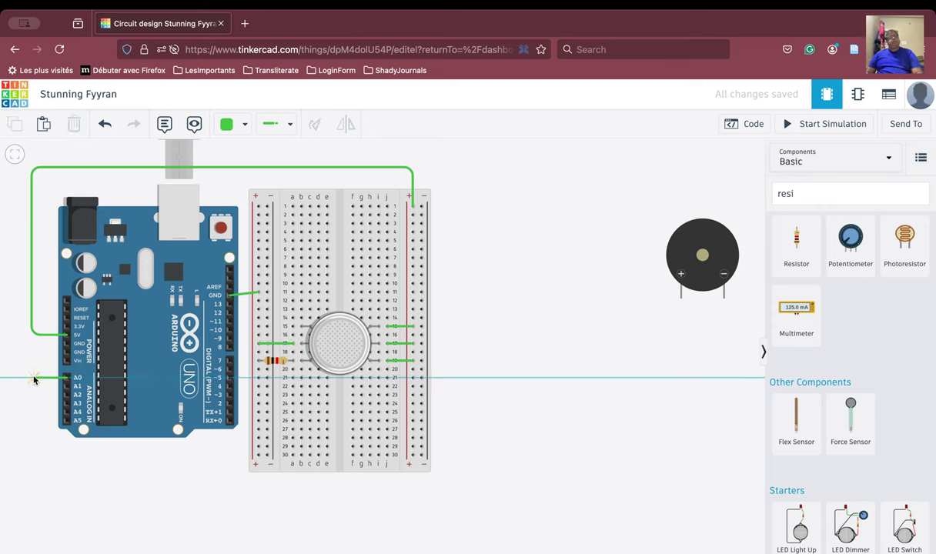
click(34, 379)
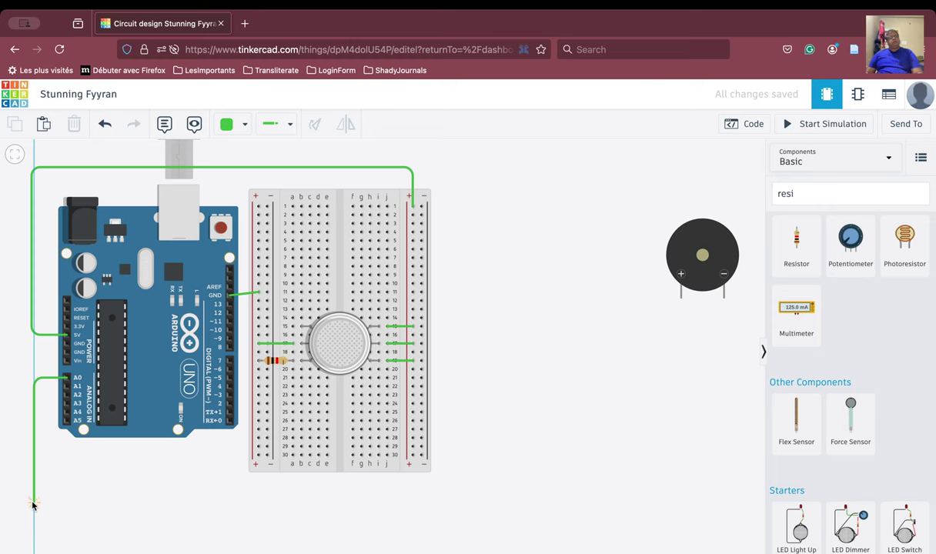
click(34, 502)
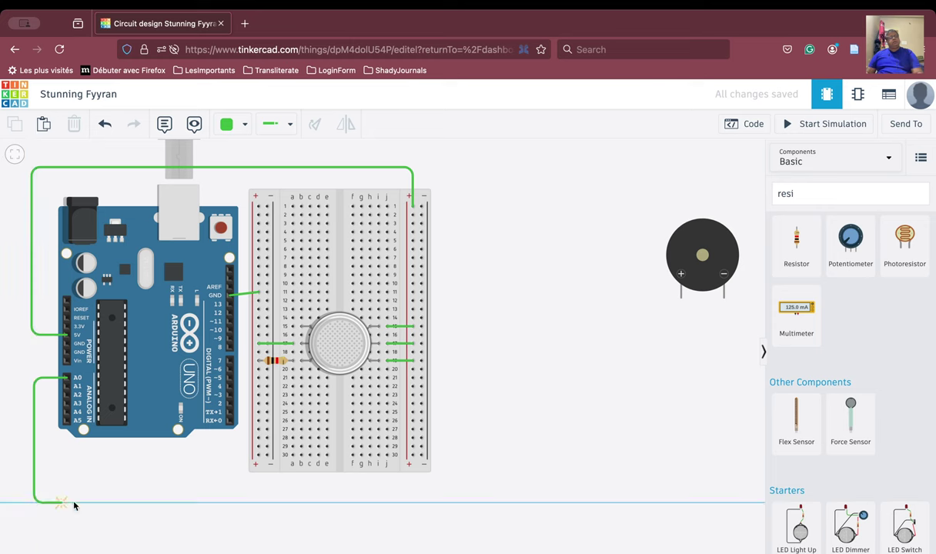
click(230, 501)
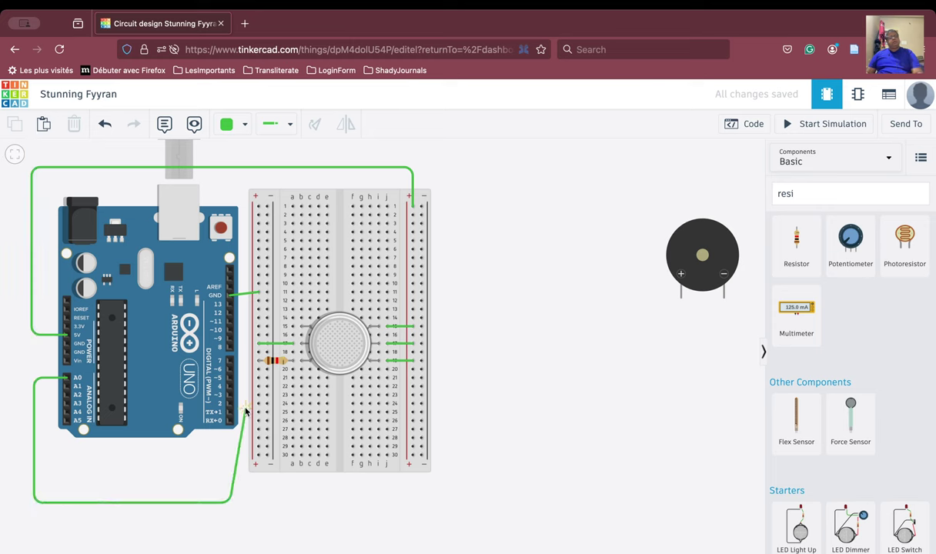
click(243, 327)
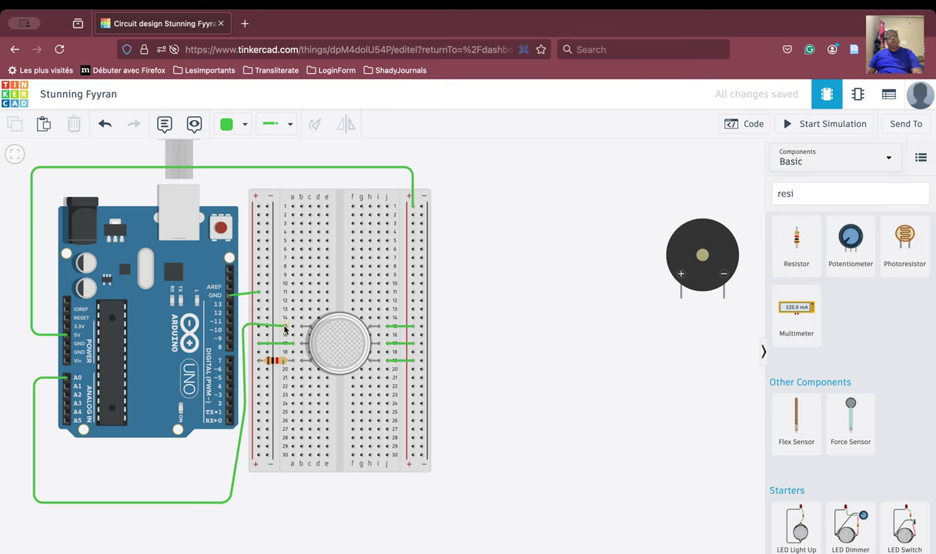
click(293, 327)
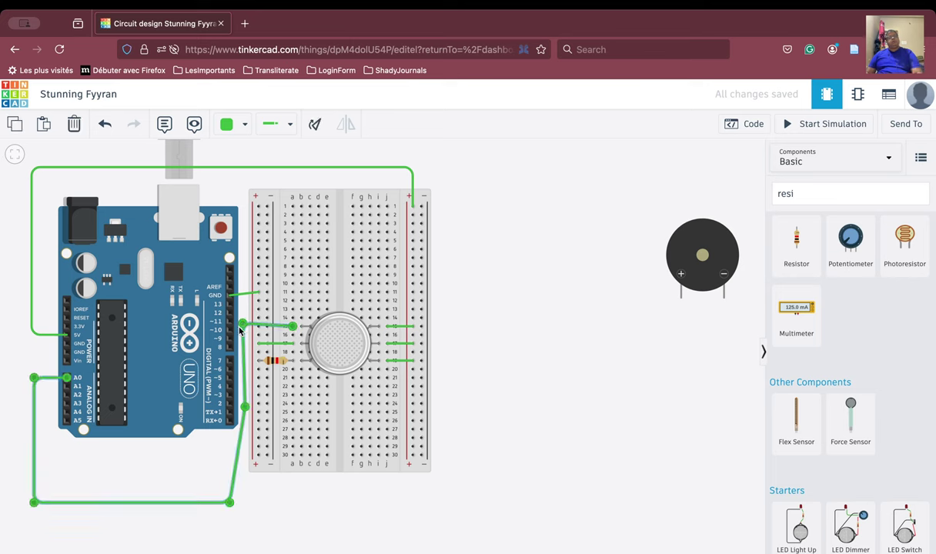
drag(242, 328, 243, 328)
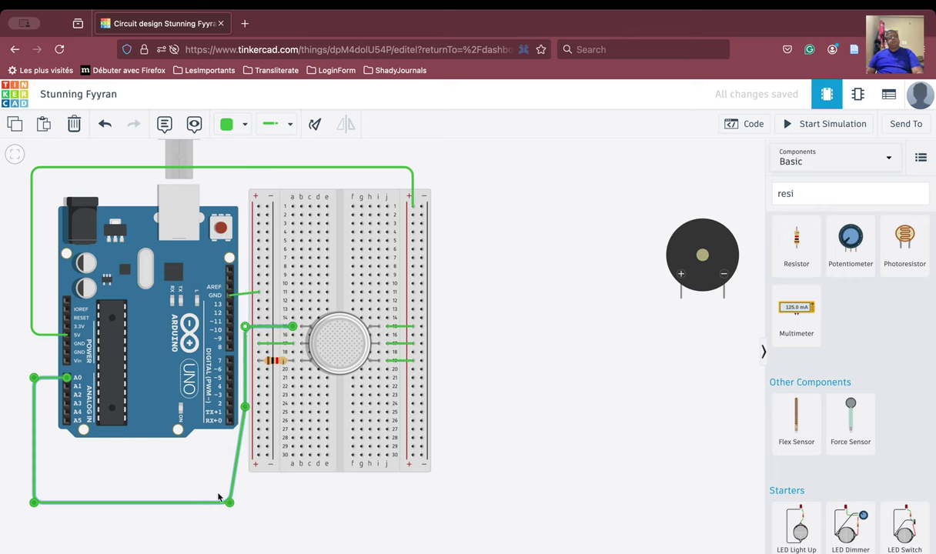
Set the colour of the A0 wire to Brown.
click(233, 127)
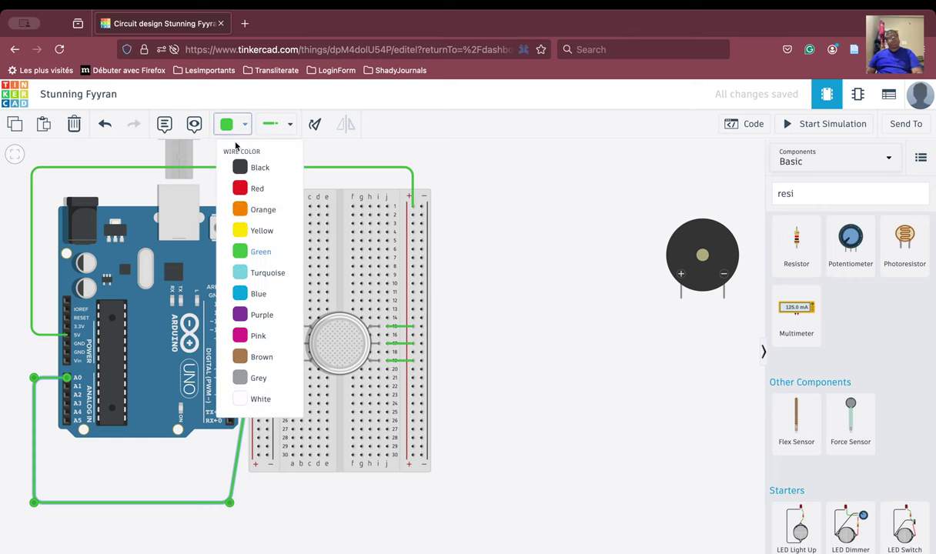
click(257, 357)
key(Escape)
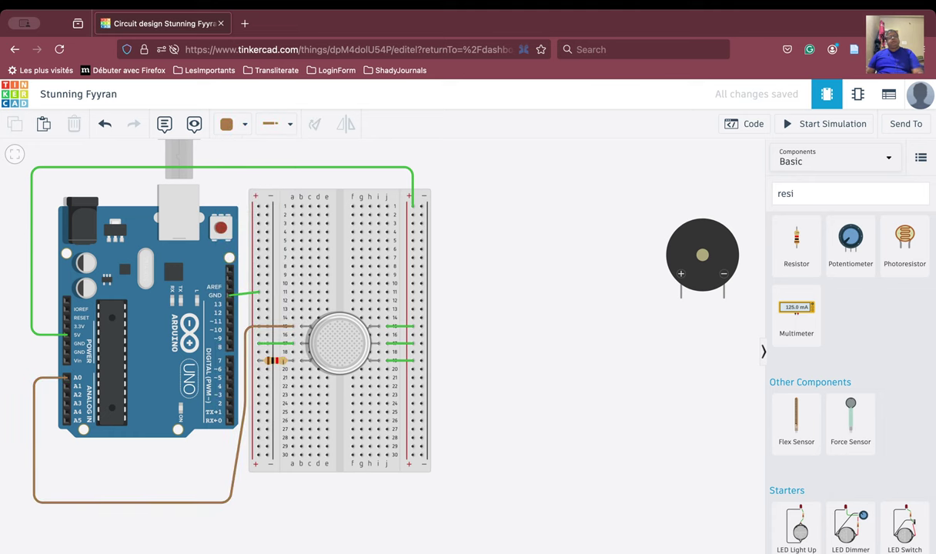
Recolour the three short wires from j15, j17 and j19 to the right positive rail Red.
click(399, 326)
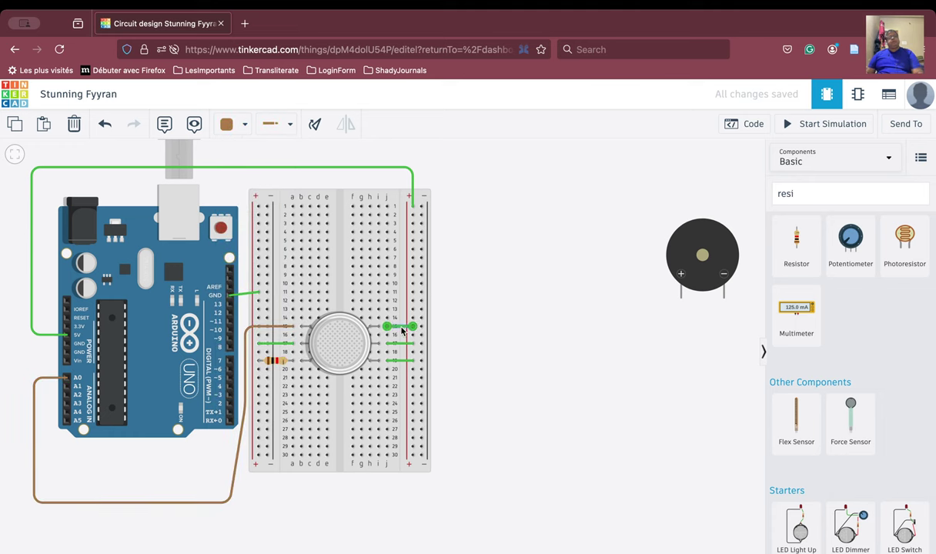
click(232, 125)
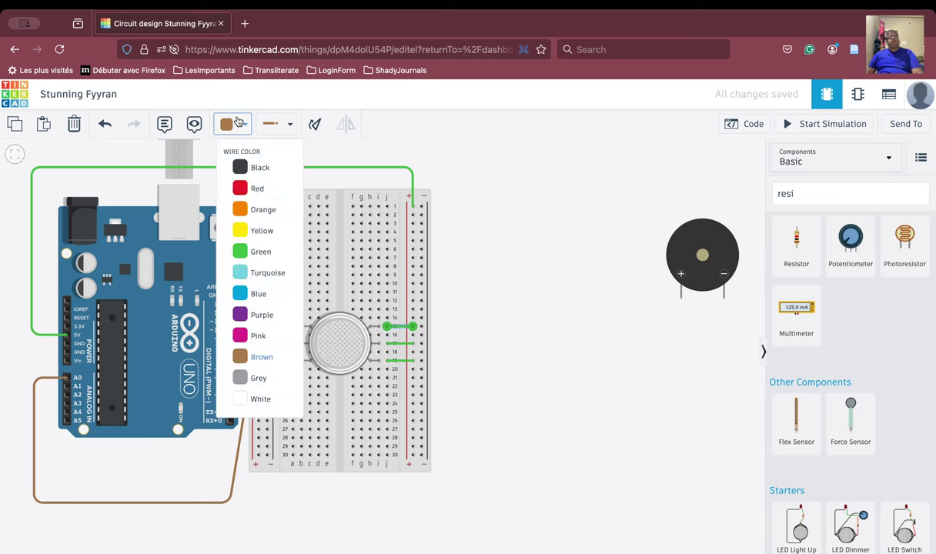
click(248, 196)
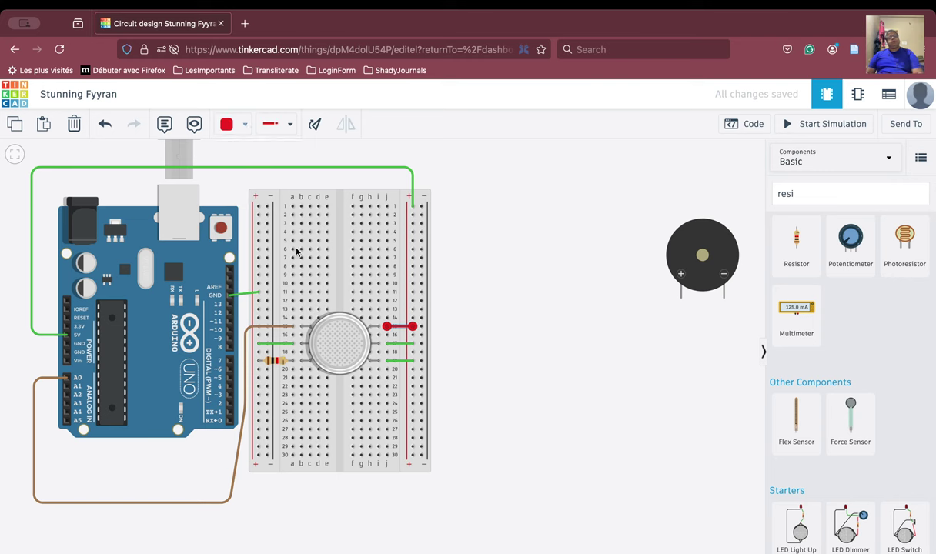
click(400, 343)
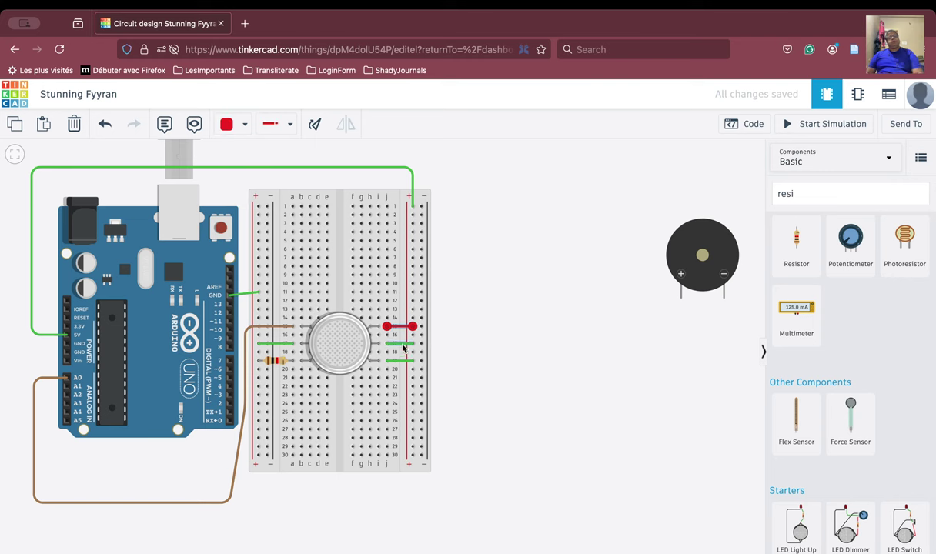
click(240, 129)
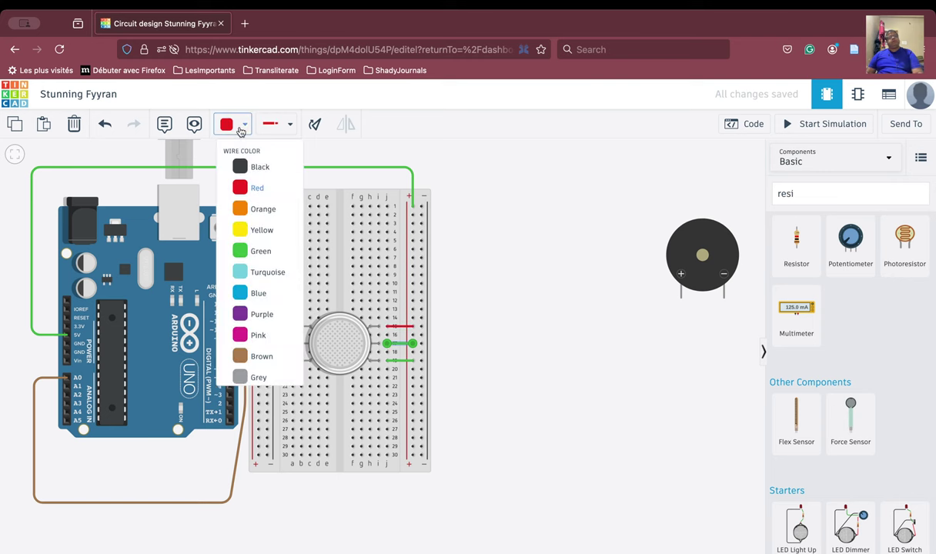
click(248, 188)
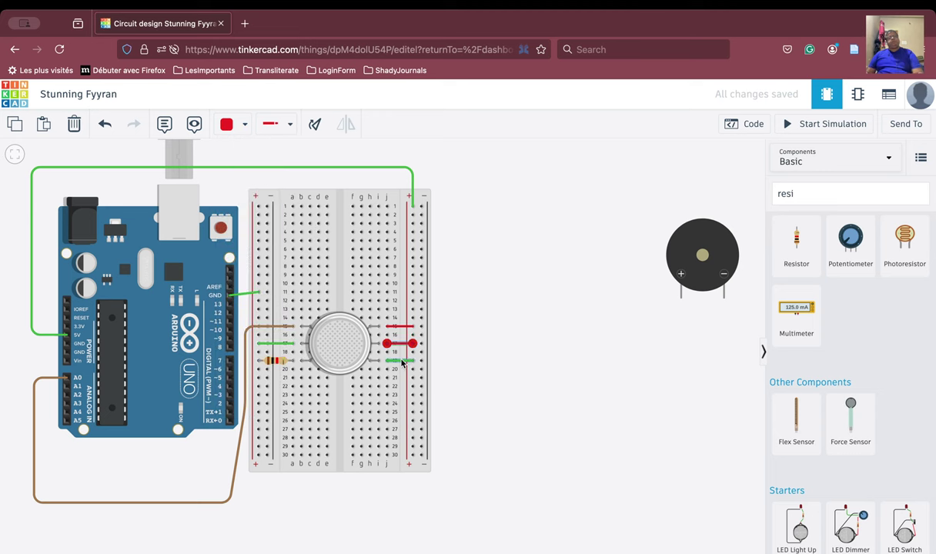
click(401, 361)
click(231, 125)
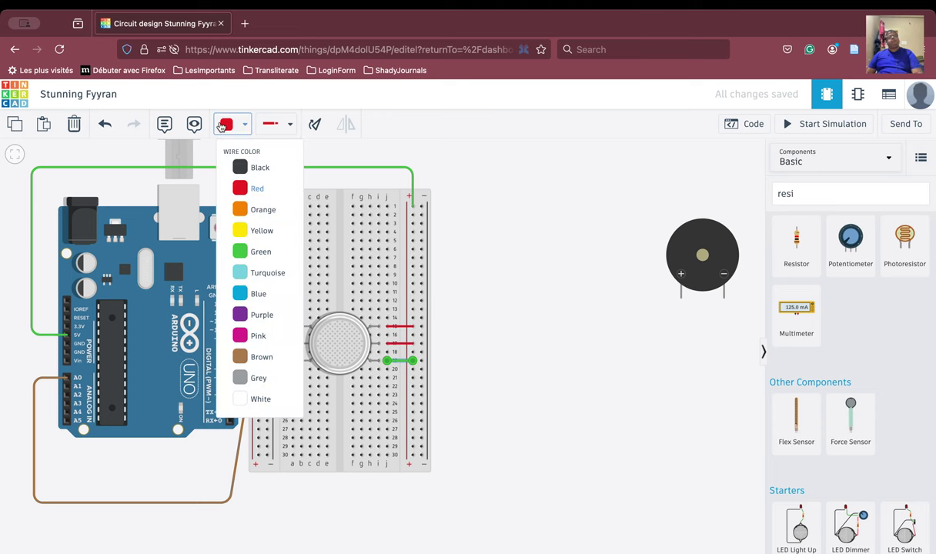
click(244, 188)
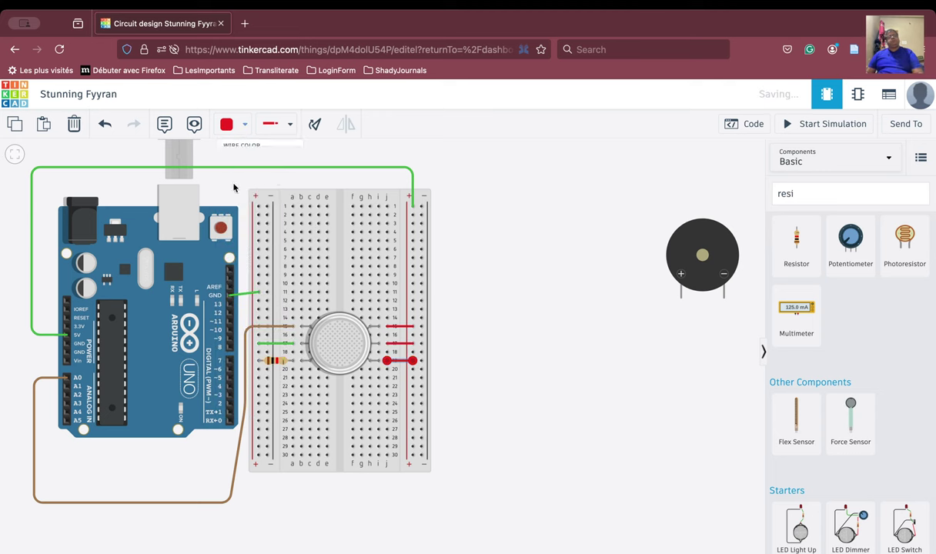
Set the colour of the long wire from the Arduino's 5V pin to Red.
click(298, 169)
click(227, 123)
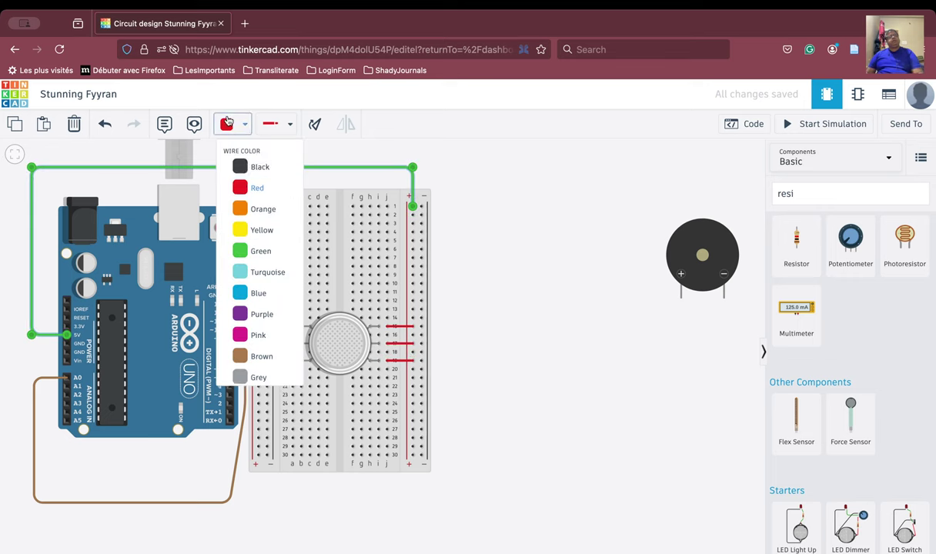
click(246, 189)
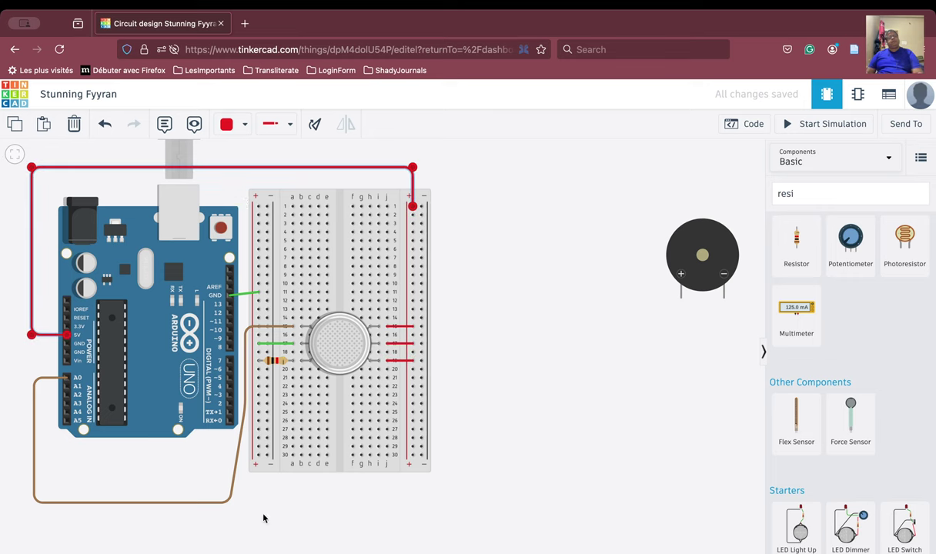
Set the colour of the wire between hole a17 and the left positive rail to Black and deselect it.
click(278, 344)
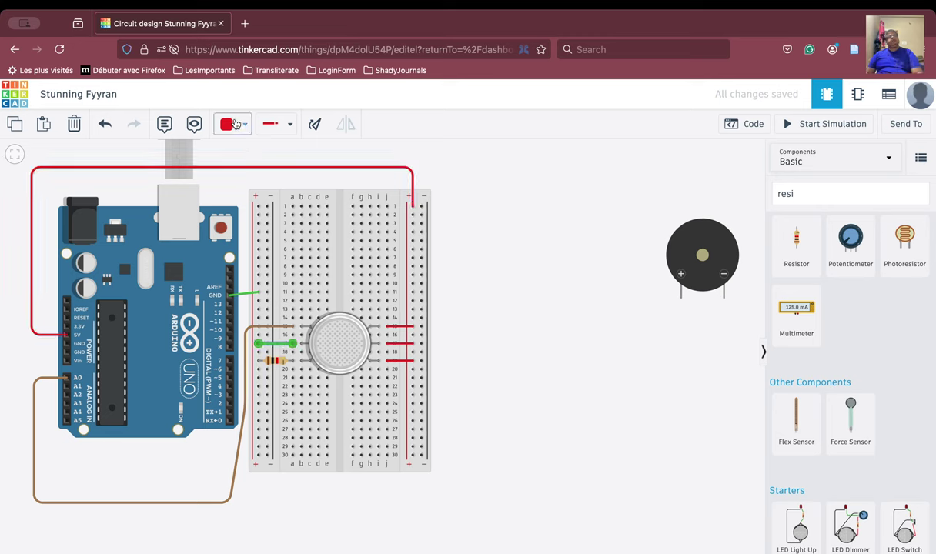
click(235, 124)
click(243, 167)
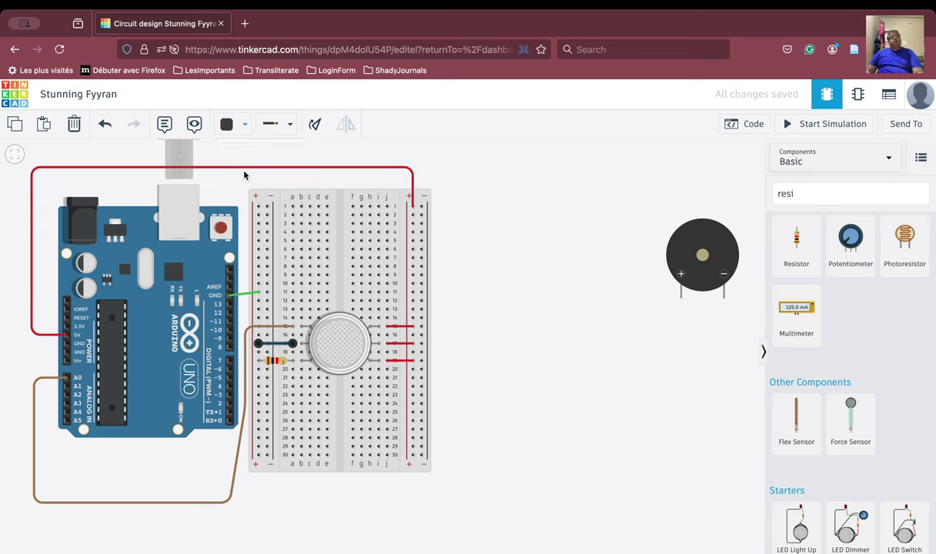
click(482, 531)
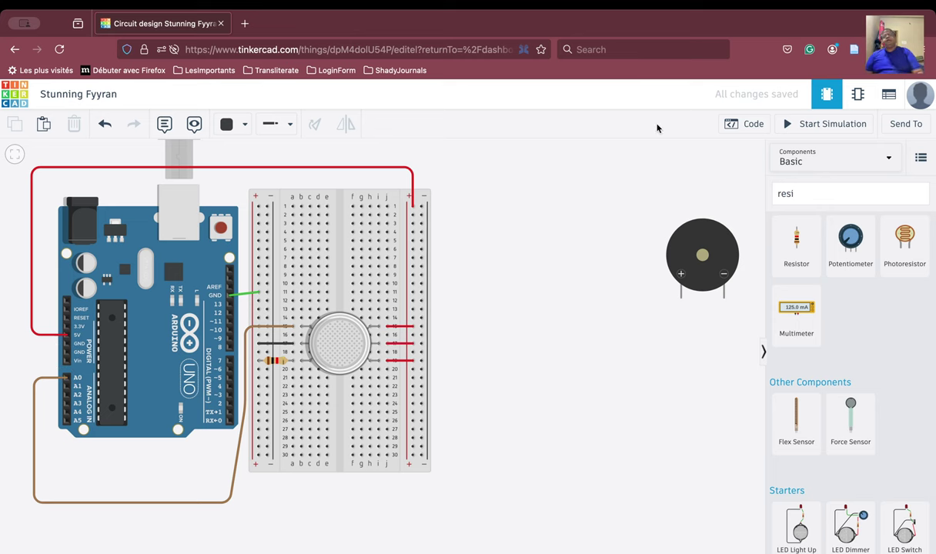
Open the Arduino's block code editor and delete the default "on start" and "forever" blocks.
click(745, 124)
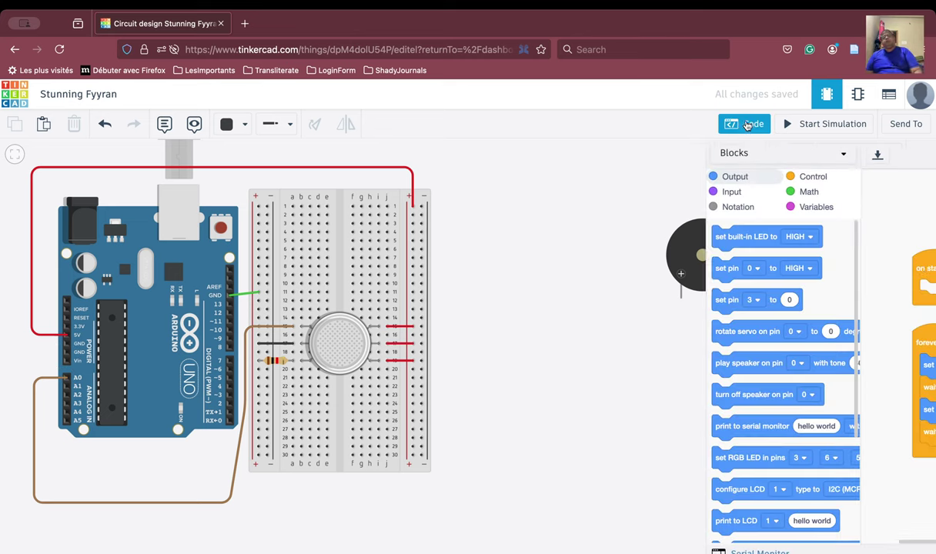
drag(771, 264, 902, 514)
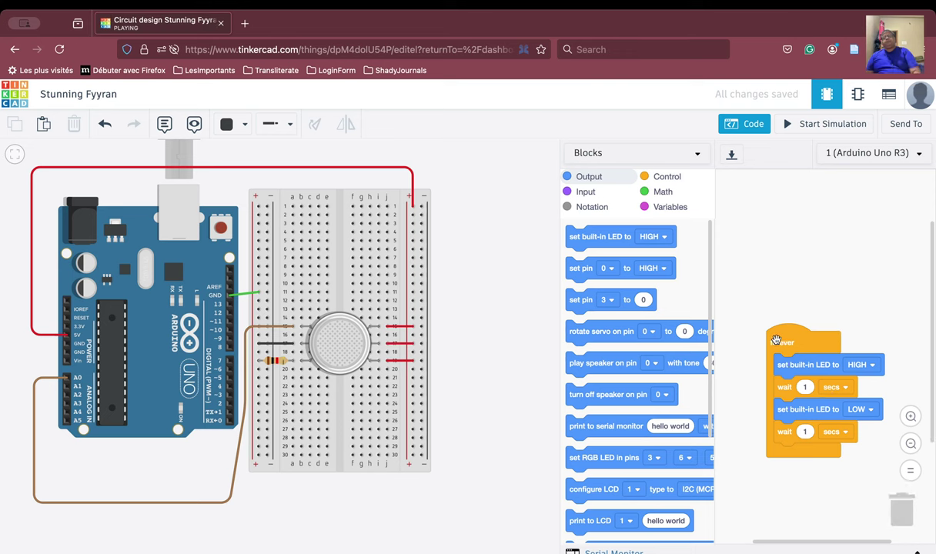
drag(778, 341, 908, 527)
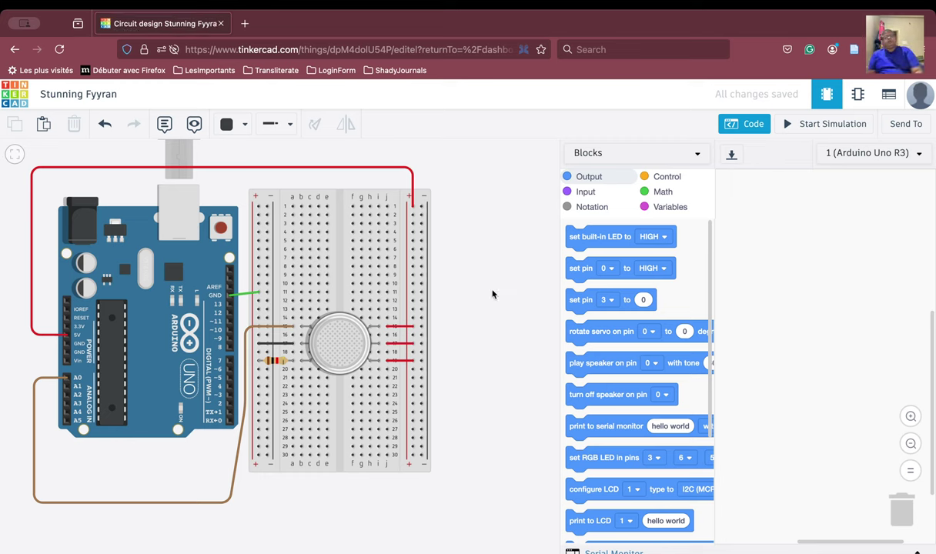
Create a variable named "gas" and add a "set gas to 0" block to the empty code workspace.
click(666, 208)
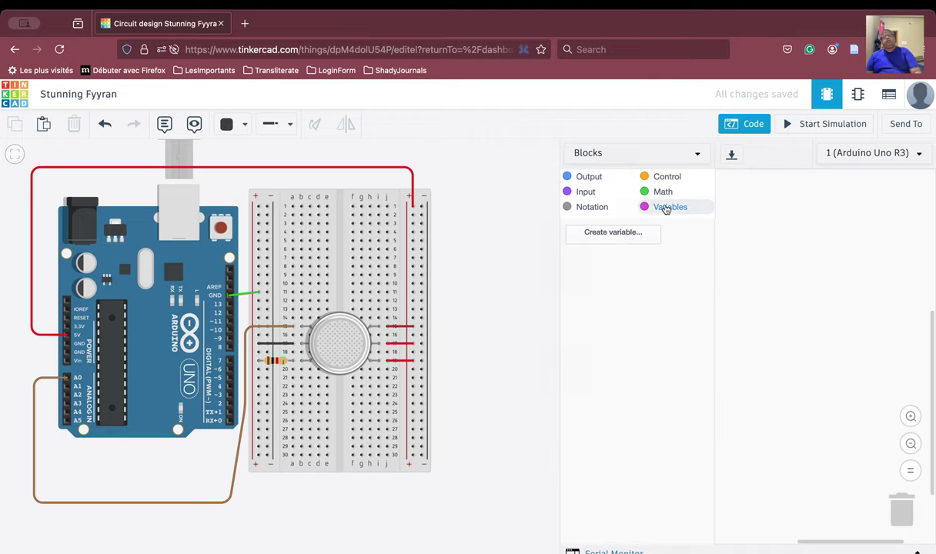
click(618, 235)
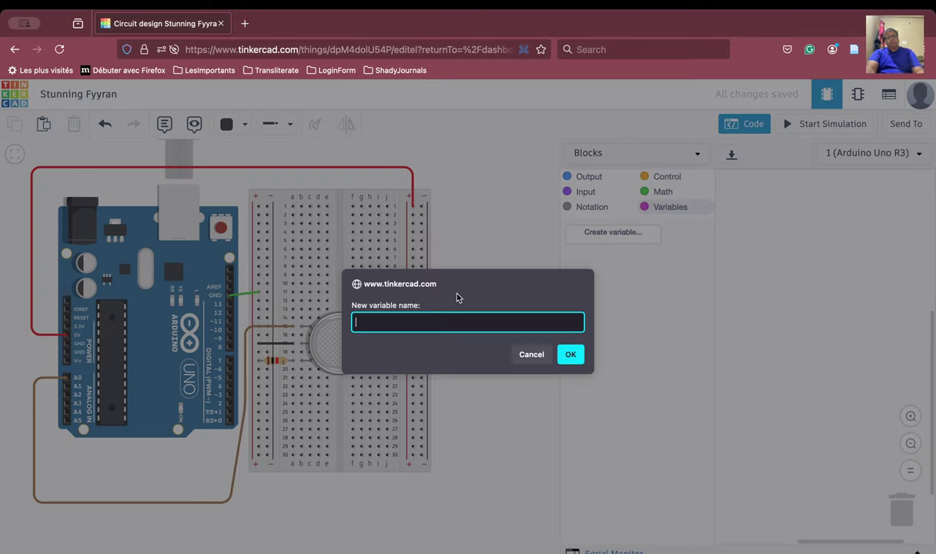
text(gas)
key(Return)
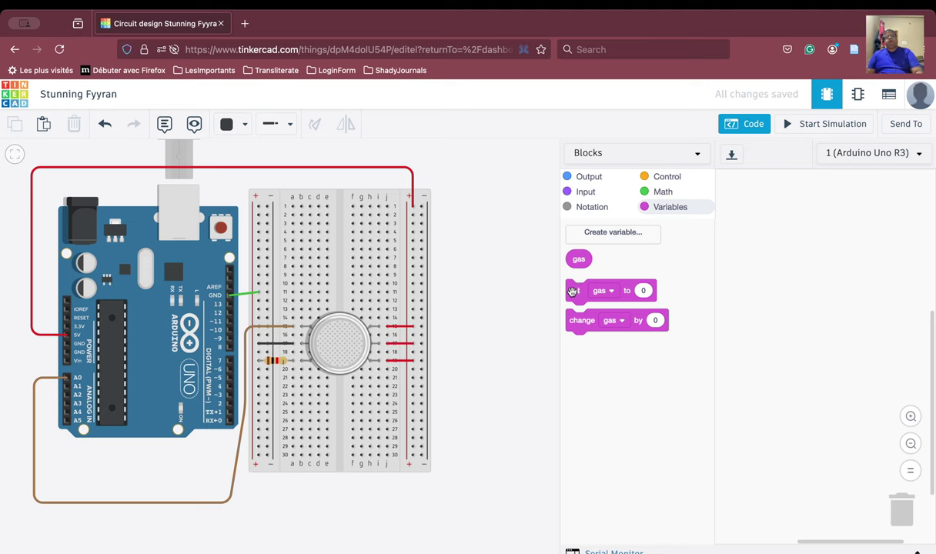
drag(572, 291, 739, 210)
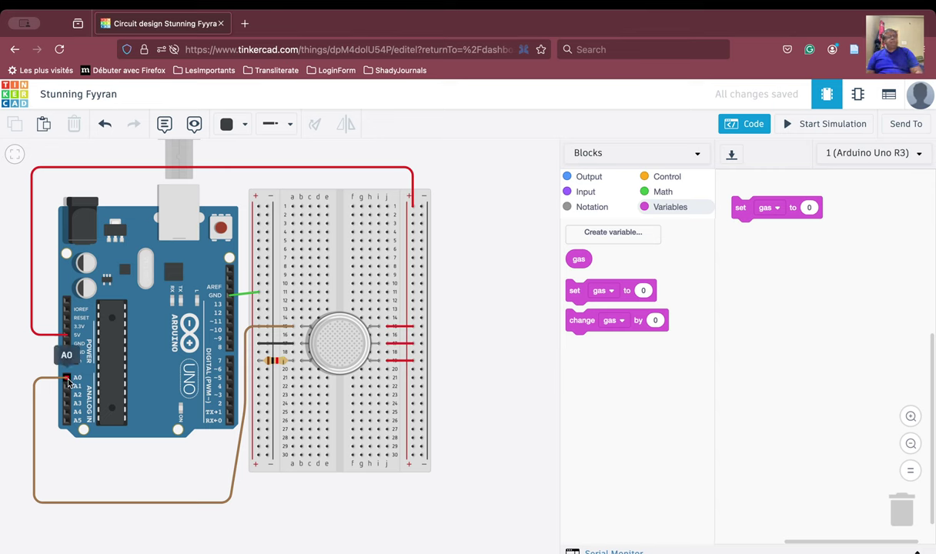
Set the gas variable to the reading of analog pin A0 and add a block below it that prints gas to the serial monitor.
click(586, 193)
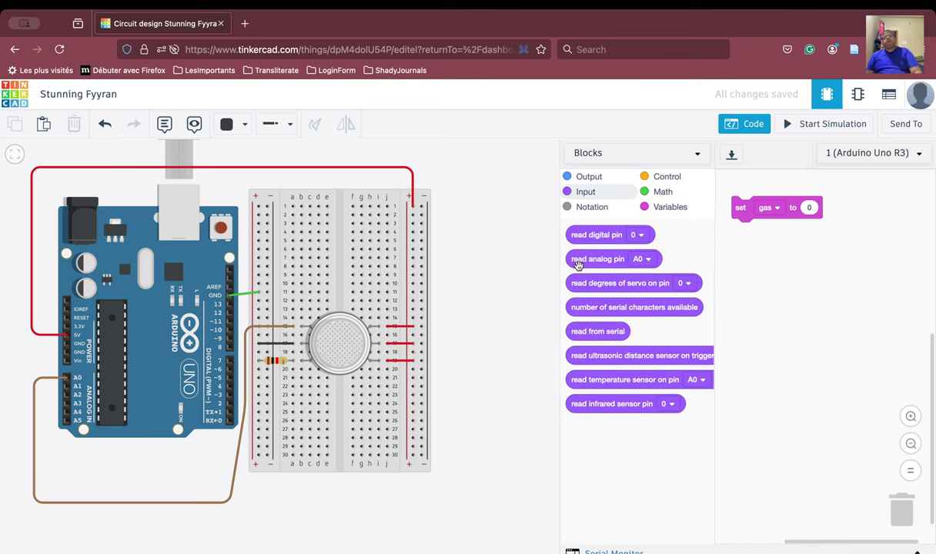
drag(576, 263, 815, 214)
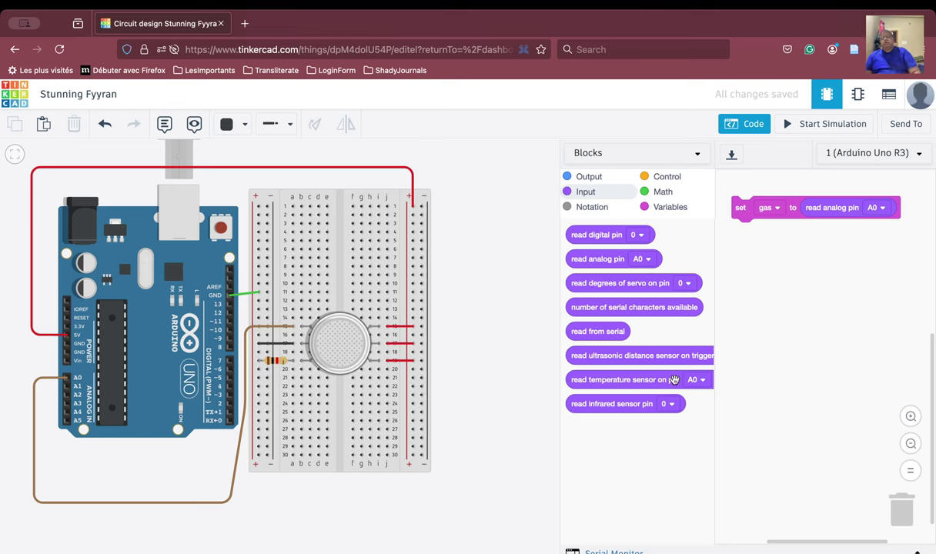
click(591, 178)
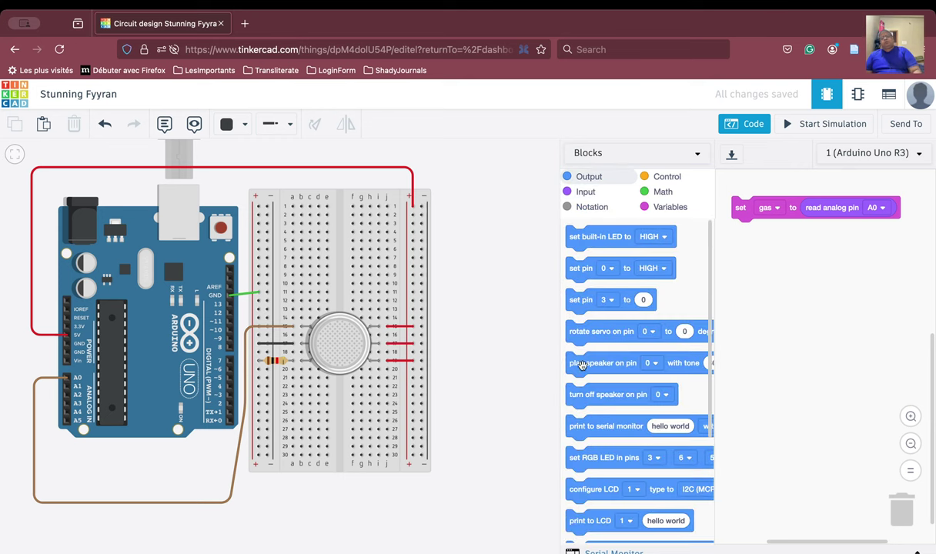
drag(576, 426, 738, 233)
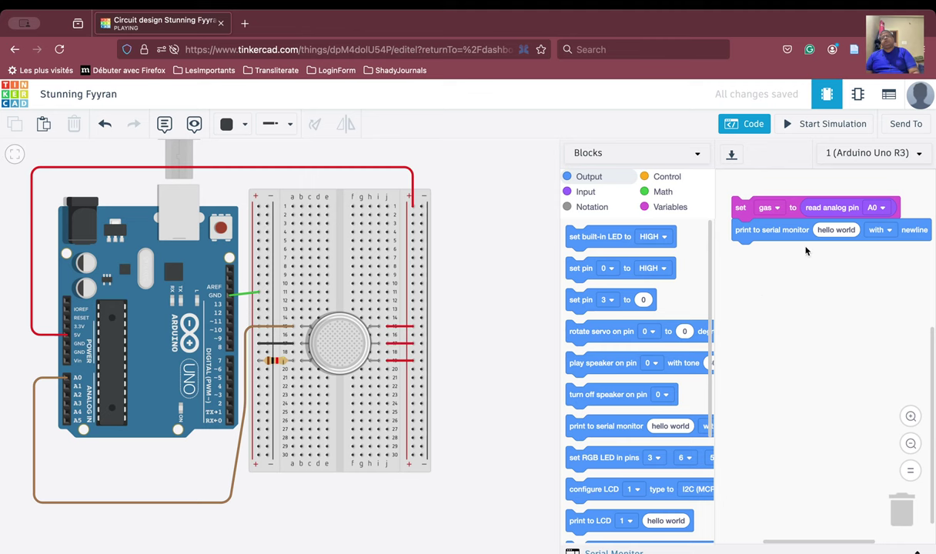
click(668, 207)
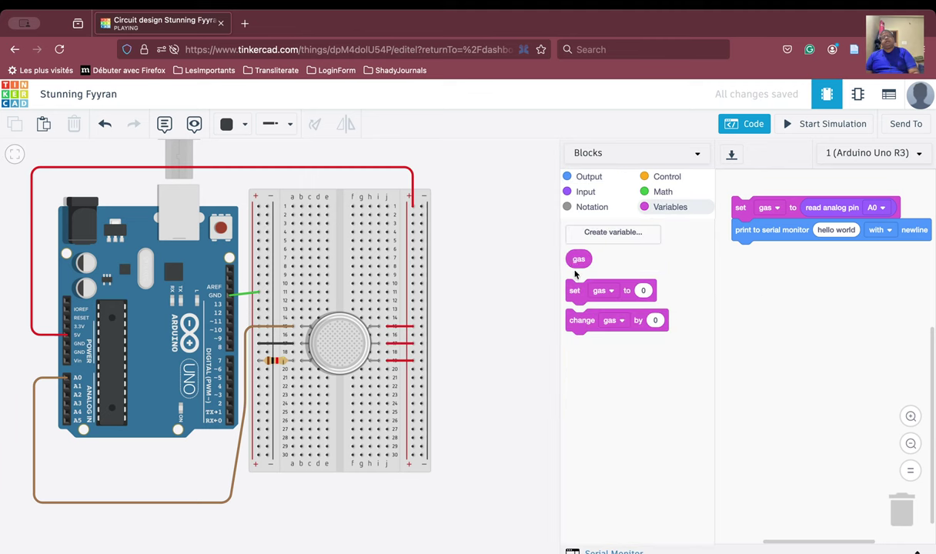
drag(578, 259, 838, 232)
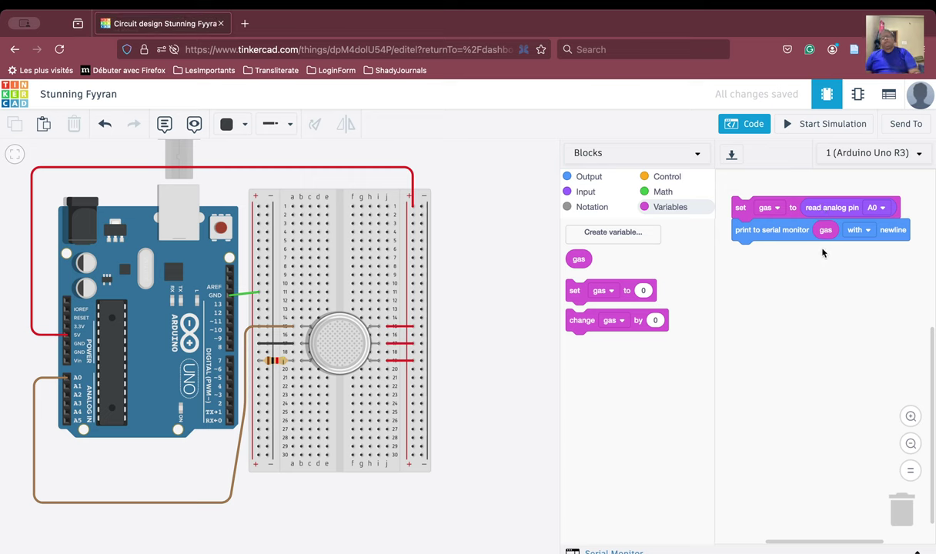
Open the Serial Monitor, start the simulation and move the gas cloud over the gas sensor to check its reading.
click(608, 551)
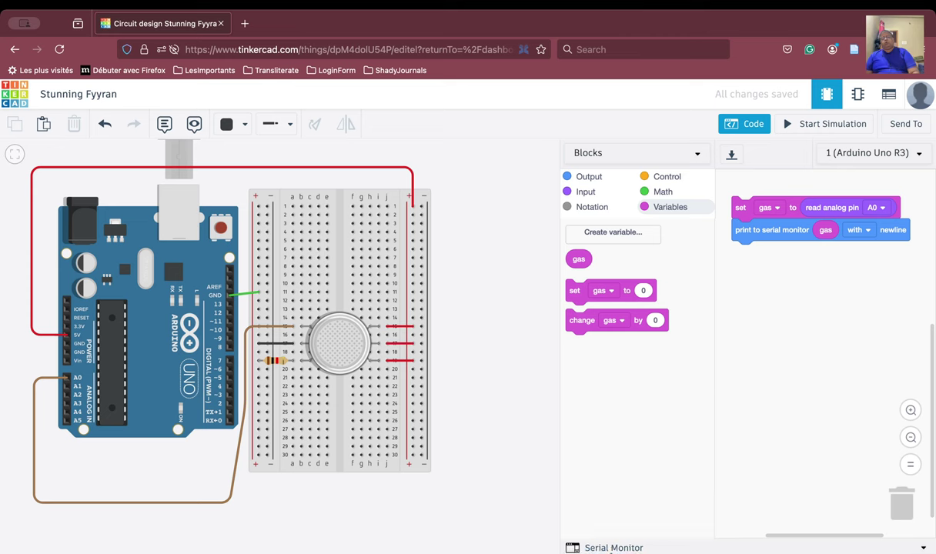
click(797, 125)
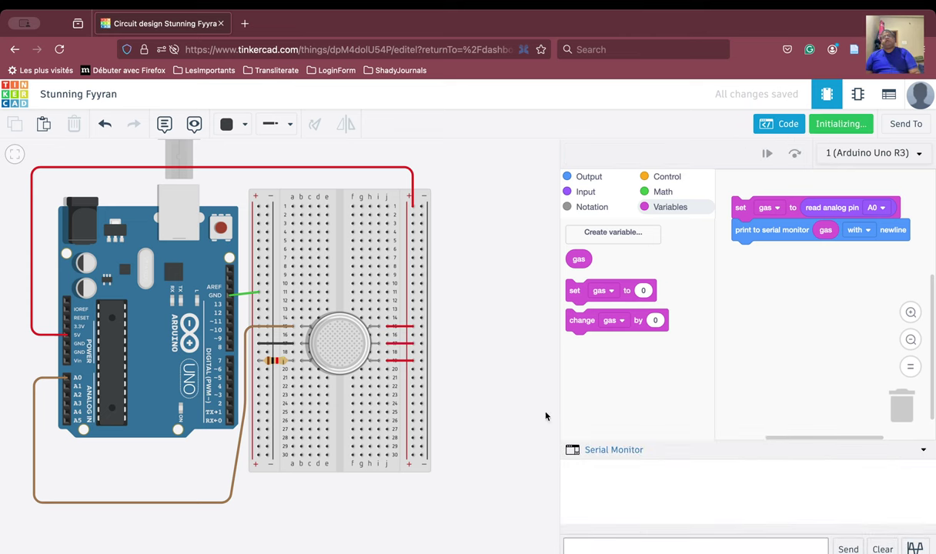
drag(491, 366, 350, 374)
click(194, 356)
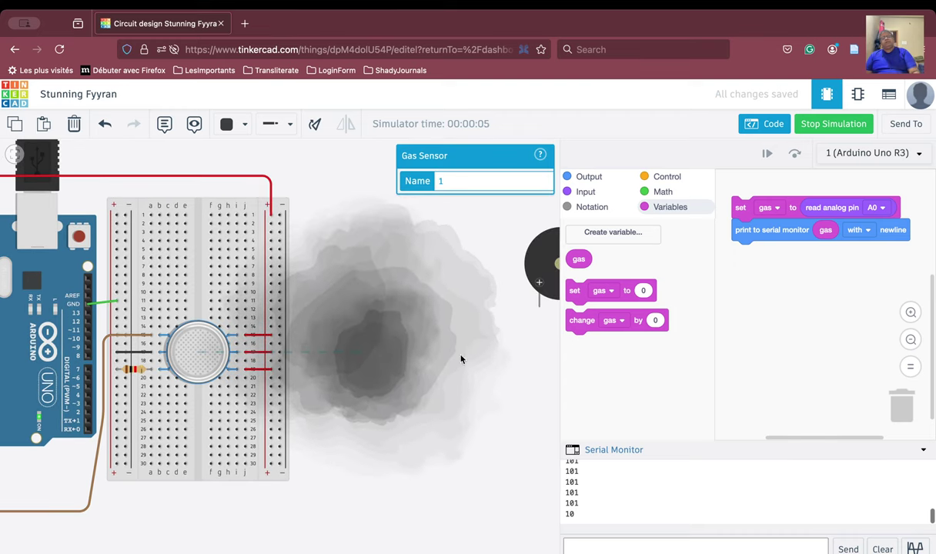
drag(384, 368, 209, 338)
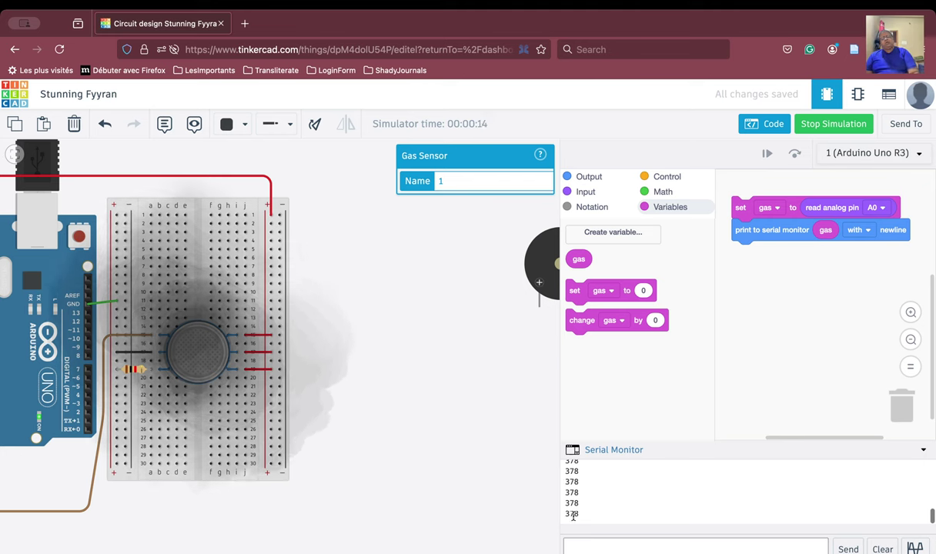
Compare the serial readings with the gas cloud far from, near and slightly away from the sensor, and stop the simulation.
drag(183, 331, 558, 351)
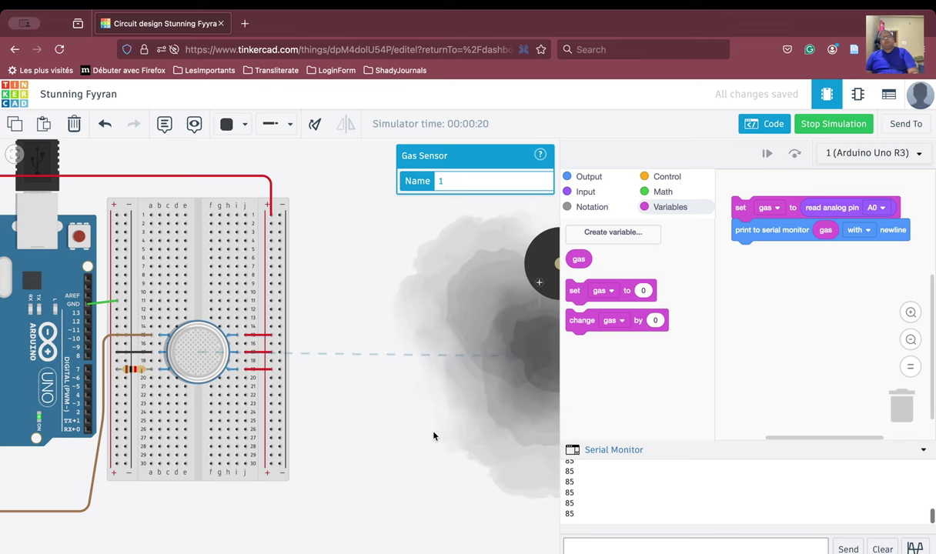
scroll(433, 437, down, 5)
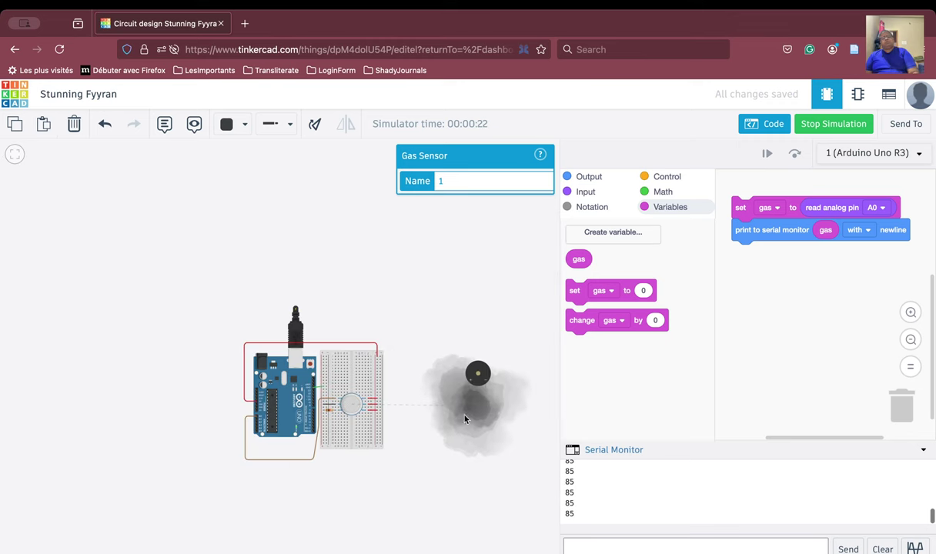
drag(478, 409, 572, 407)
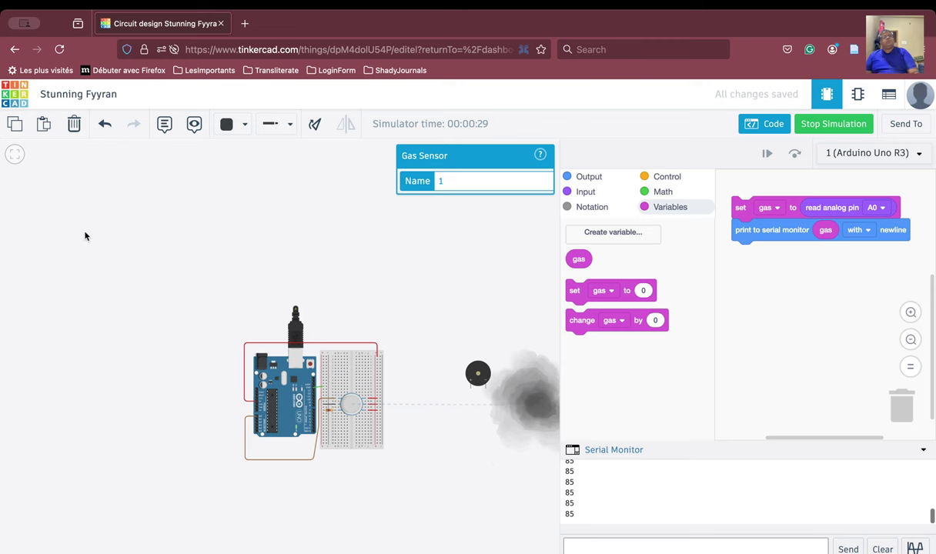
click(15, 156)
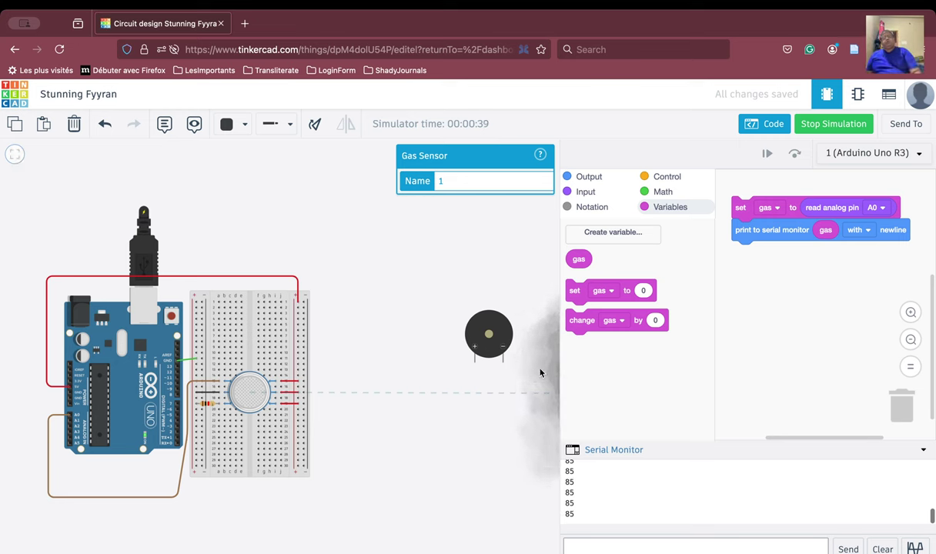
drag(540, 373, 324, 399)
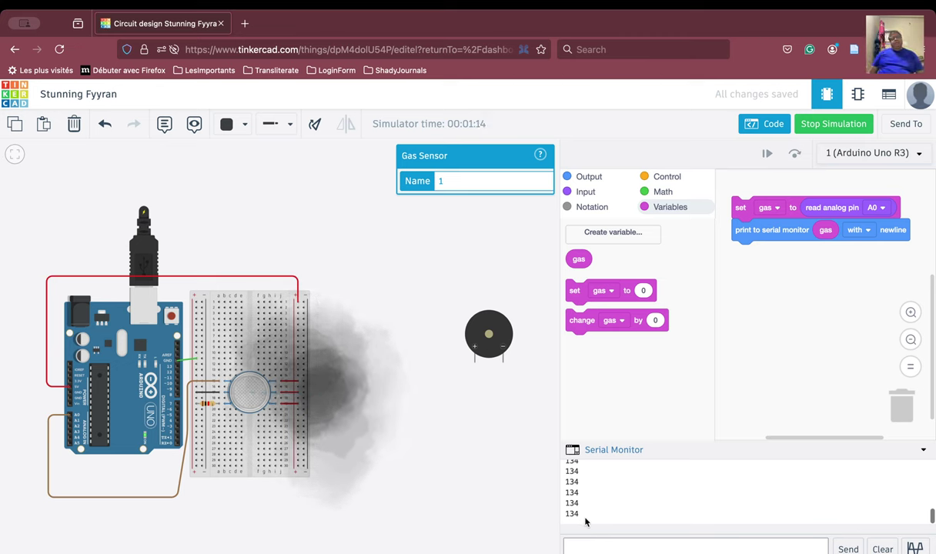
drag(325, 394, 366, 399)
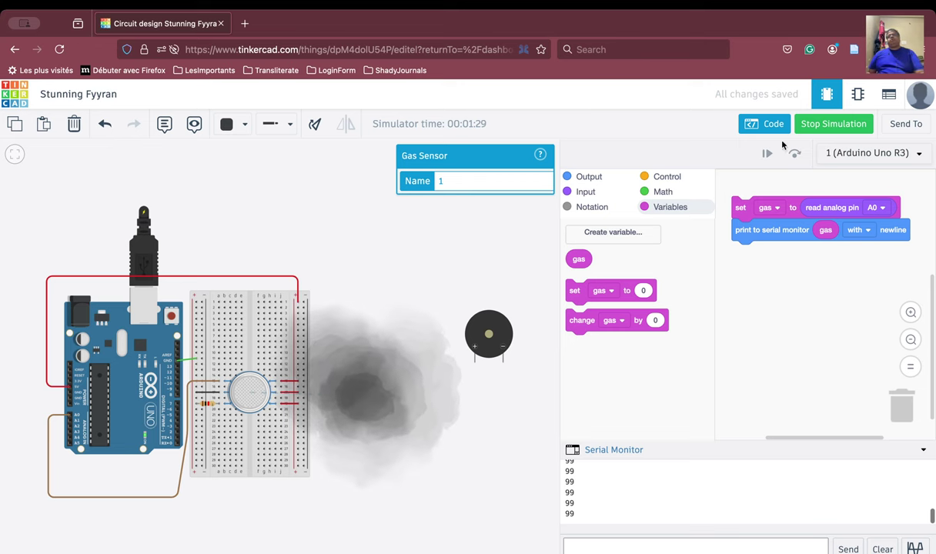
click(825, 123)
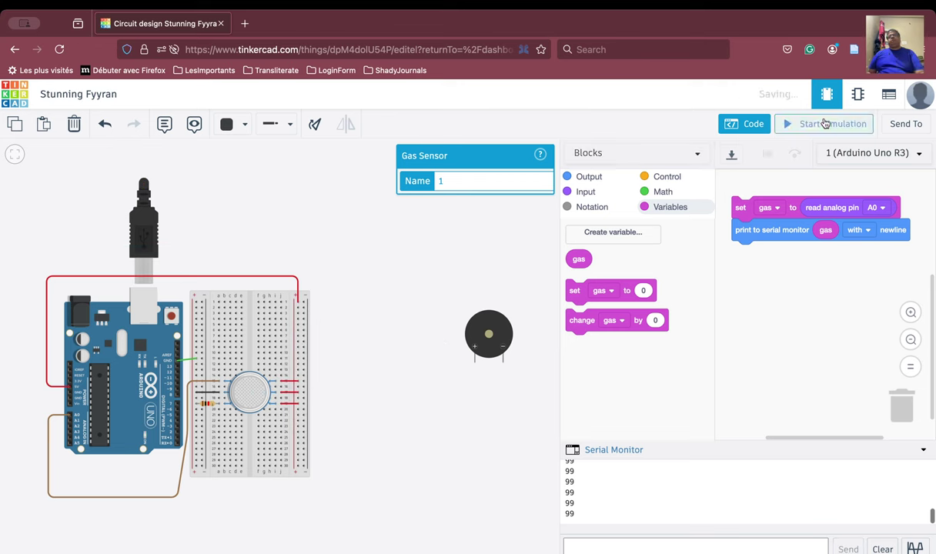
Close the code editor, rotate the piezo 90° and plug its positive pin into hole i23 and its negative pin into i28.
click(531, 490)
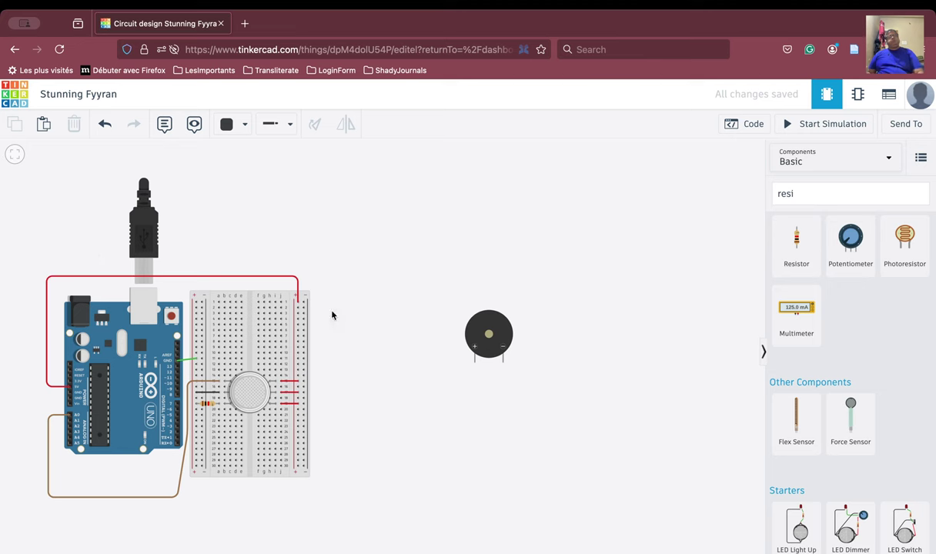
drag(480, 329, 323, 443)
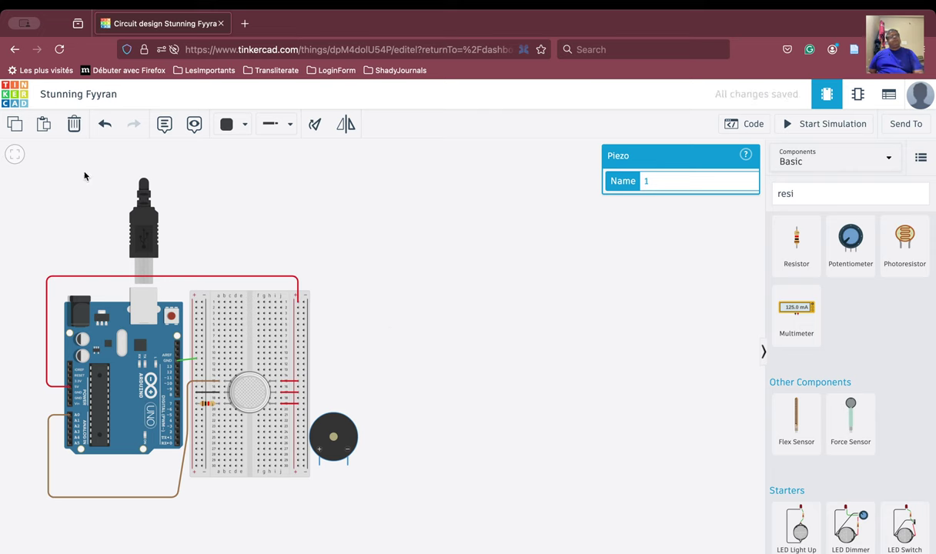
click(12, 155)
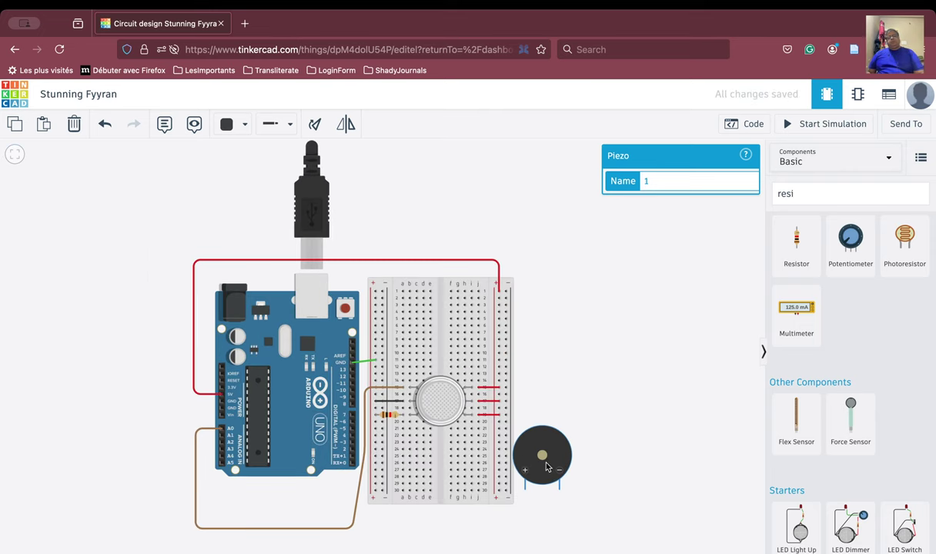
drag(546, 467, 555, 445)
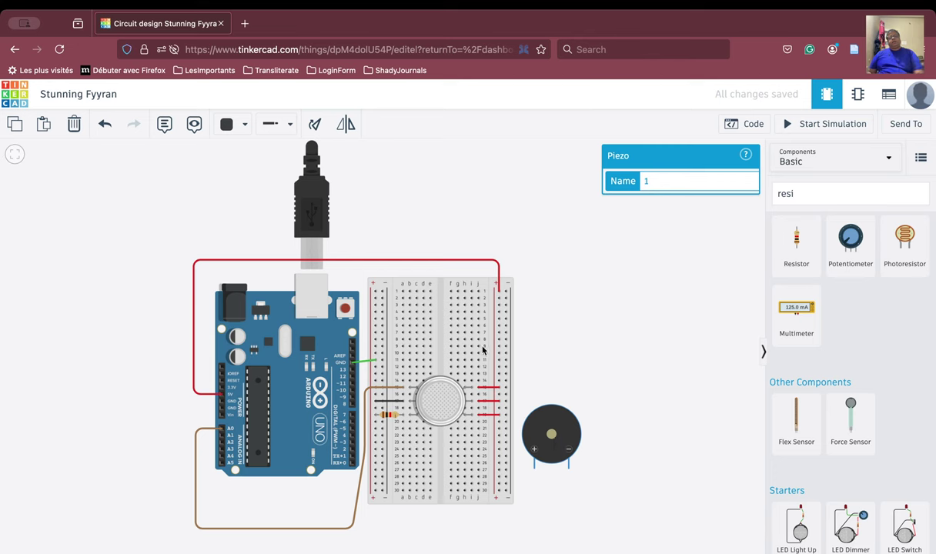
click(315, 124)
click(315, 124)
click(315, 124)
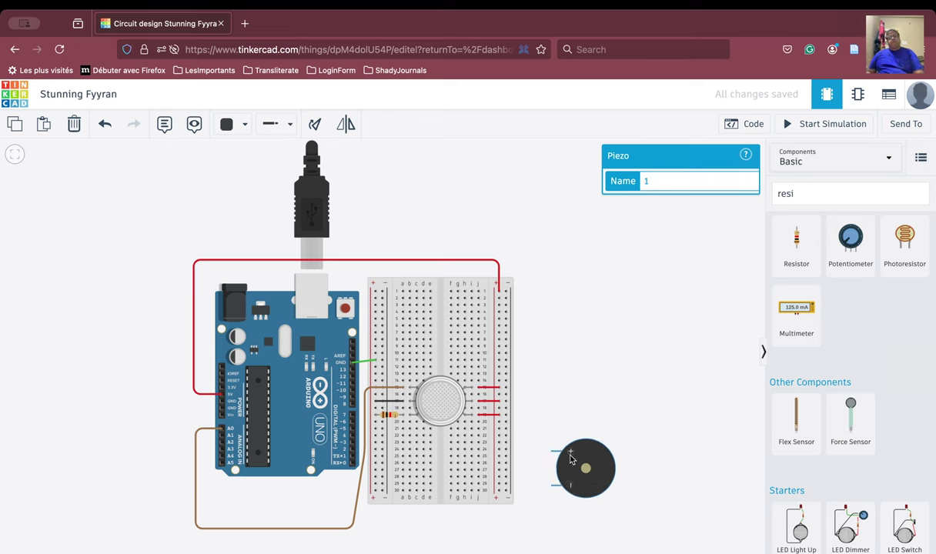
drag(572, 457, 492, 449)
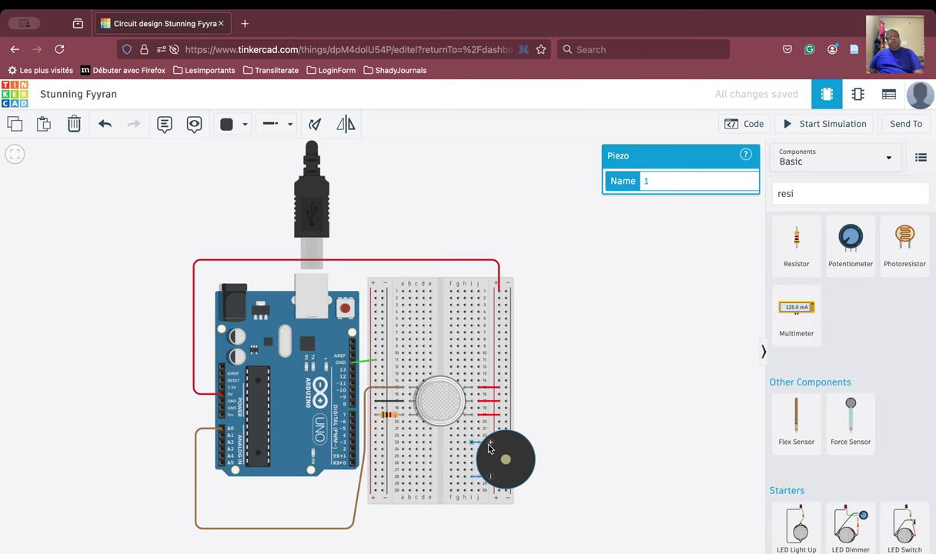
click(649, 472)
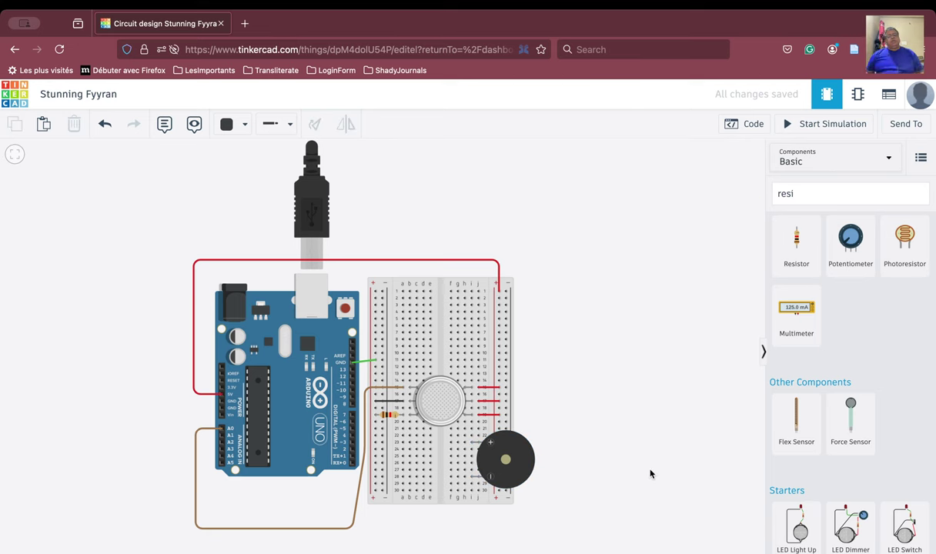
Wire the Arduino's digital pin 2 to breadboard hole f23, and hole f28 to the left positive rail.
click(353, 452)
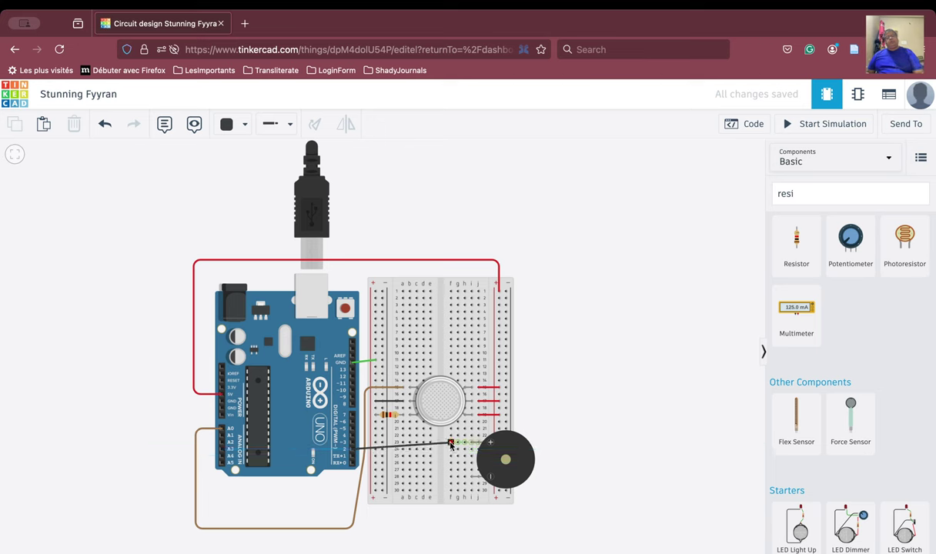
click(451, 444)
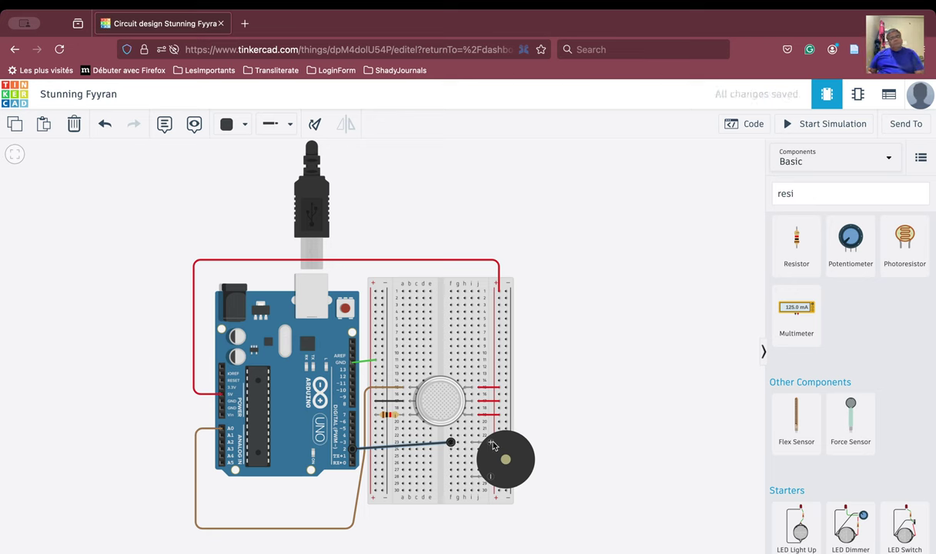
click(452, 478)
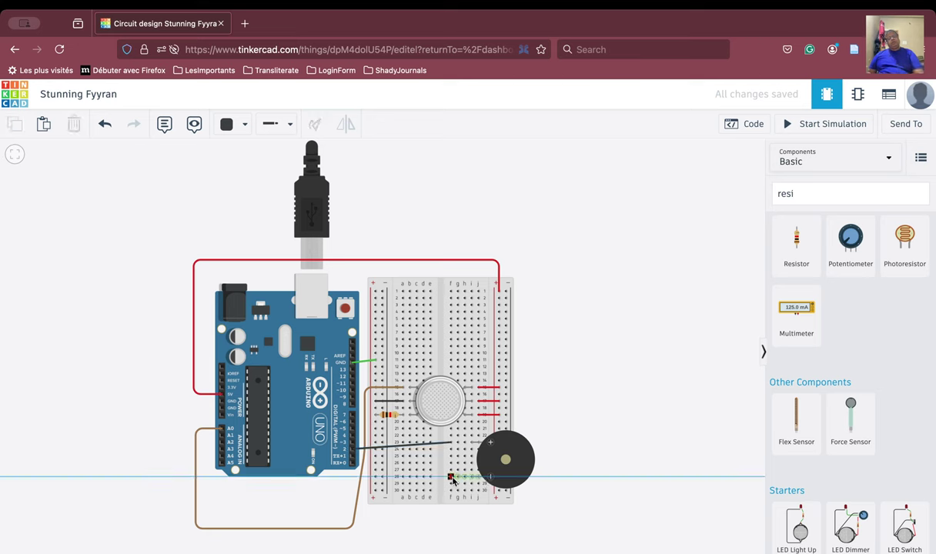
click(374, 478)
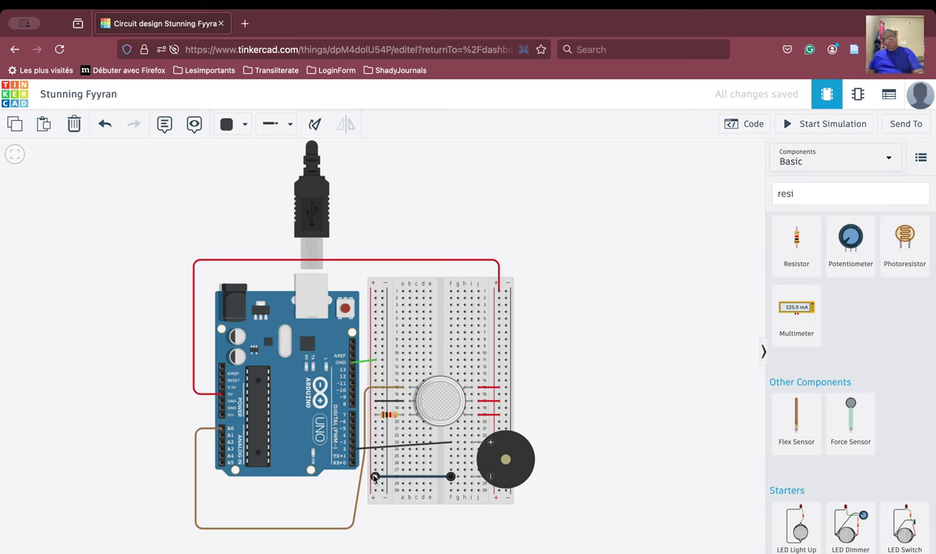
Examine the piezo wire's connections at the Arduino's digital pin 2 and breadboard row 23.
click(441, 444)
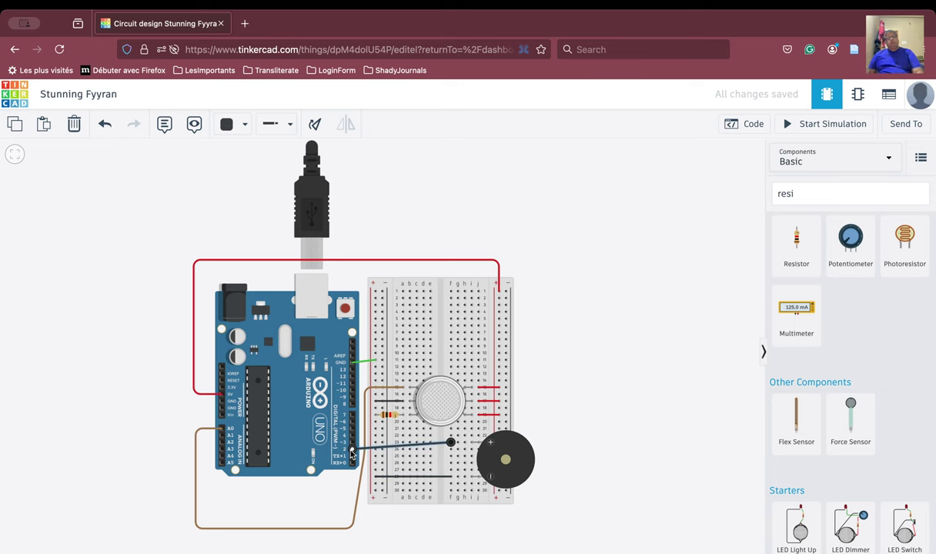
scroll(351, 454, up, 3)
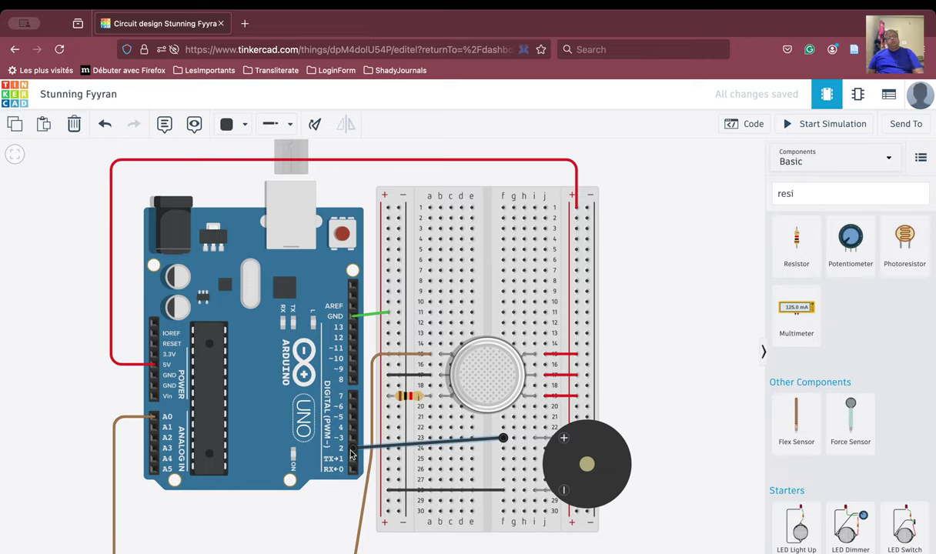
scroll(351, 454, up, 4)
scroll(346, 447, down, 1)
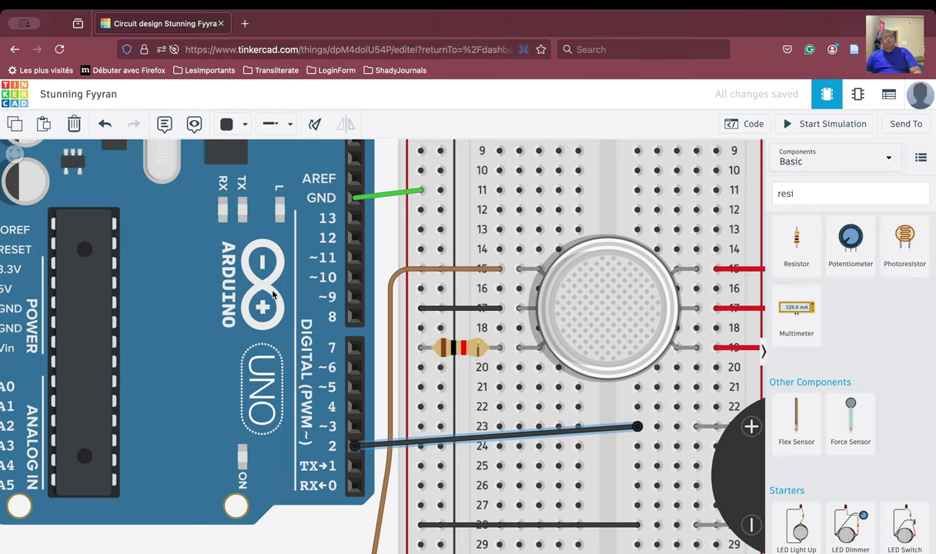
click(14, 154)
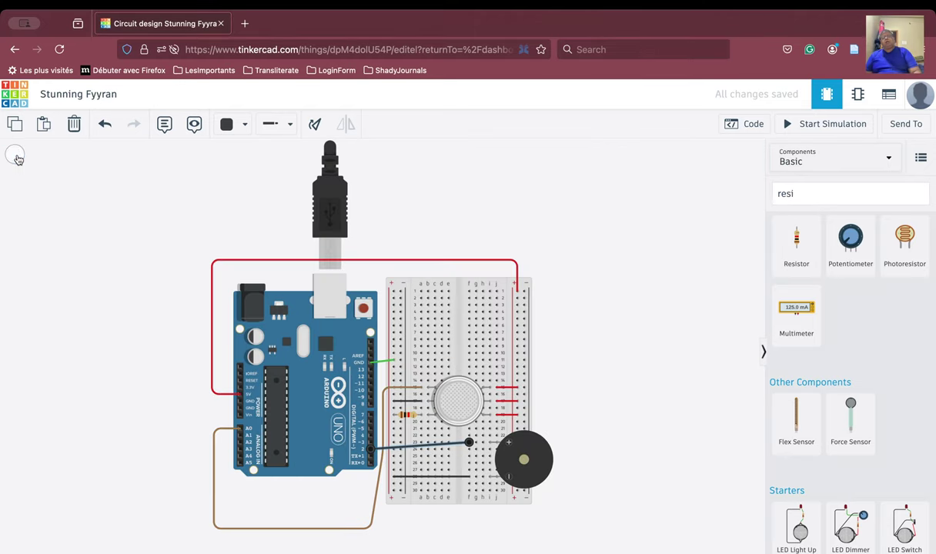
Reopen the code editor and add an if-then-else block below the block that prints gas to the serial monitor.
drag(624, 346, 486, 314)
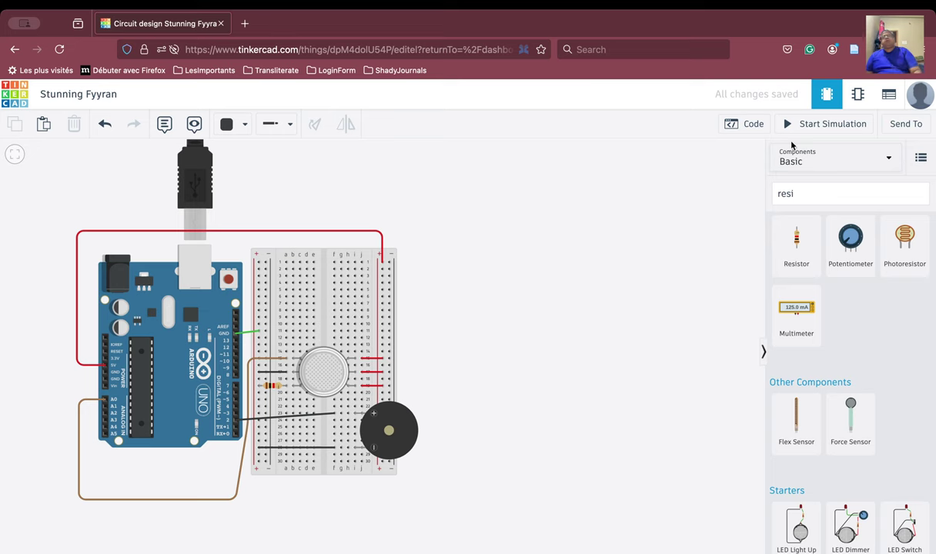
click(751, 125)
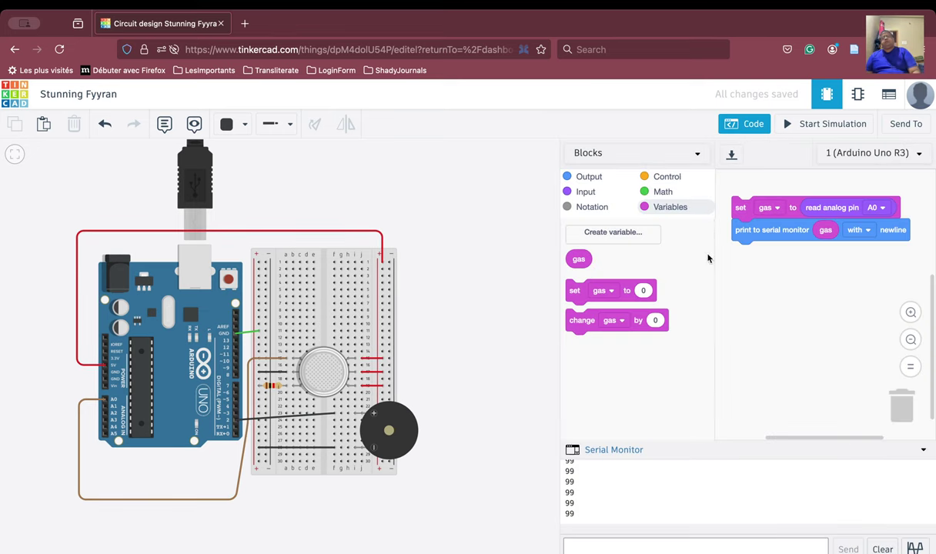
click(666, 178)
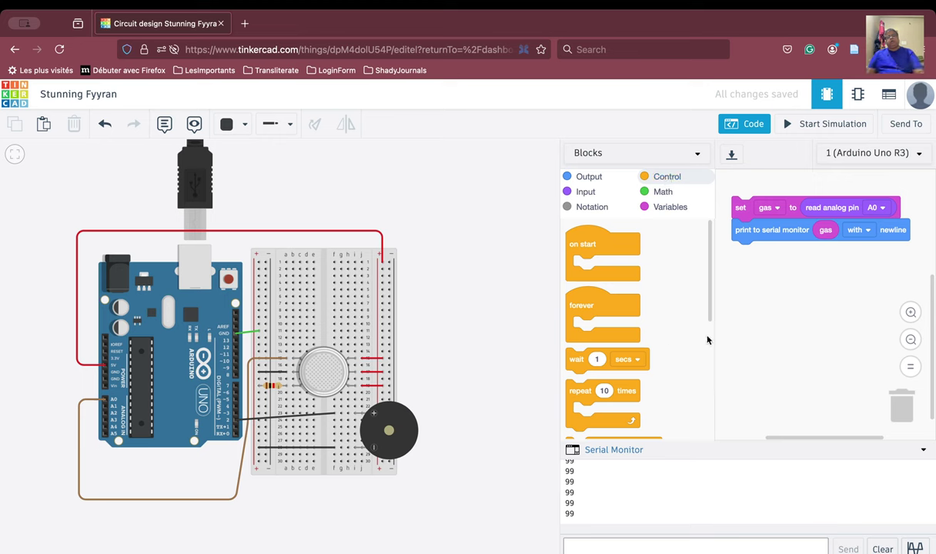
scroll(670, 347, down, 5)
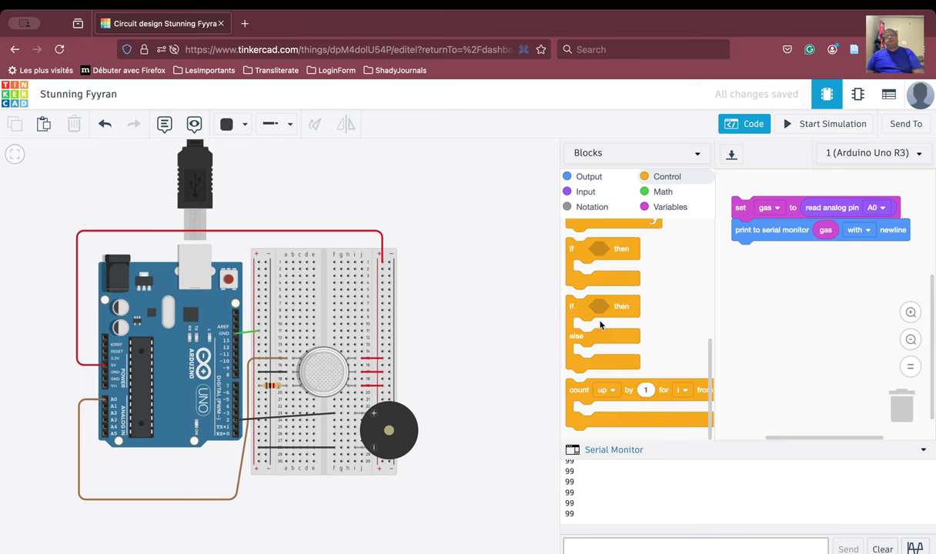
drag(570, 308, 736, 253)
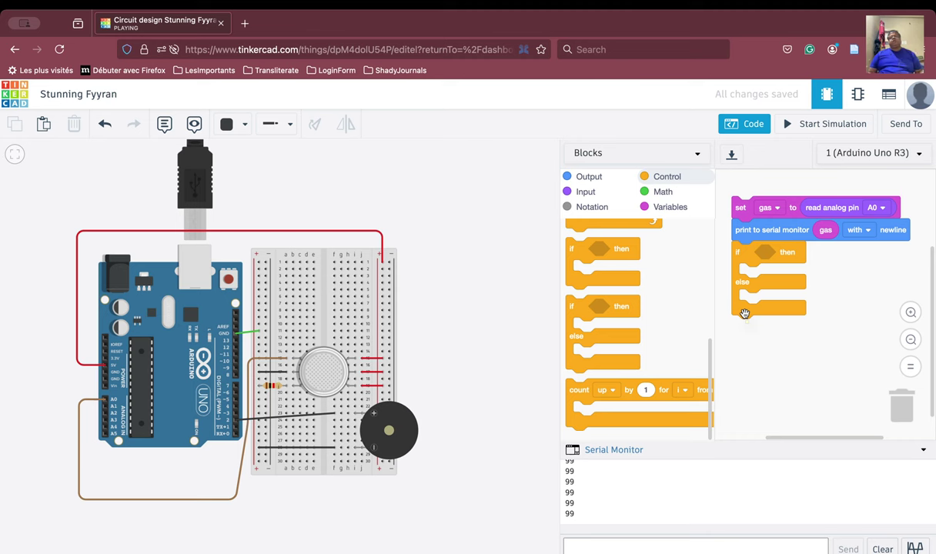
Insert a comparison block as the condition of the if-then-else block and set its operator to >.
click(666, 194)
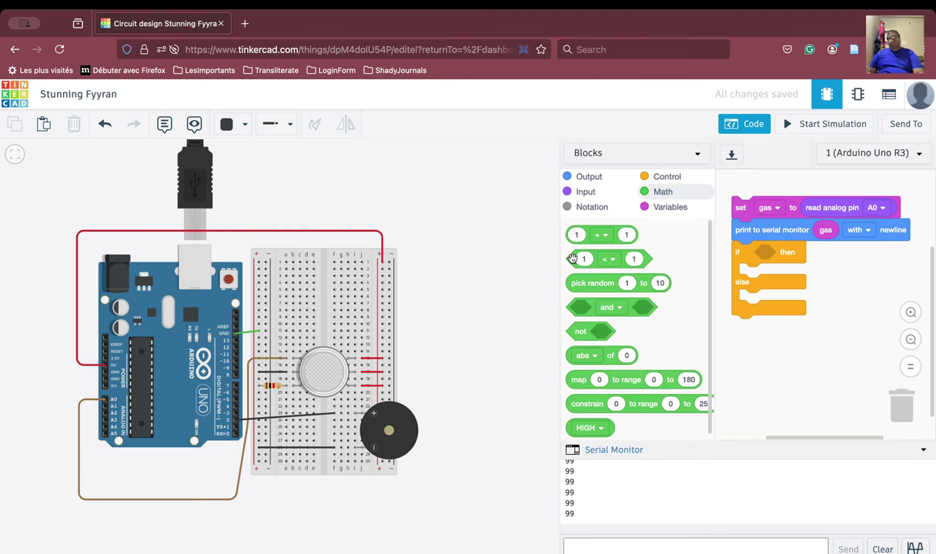
drag(572, 259, 745, 258)
drag(756, 254, 758, 254)
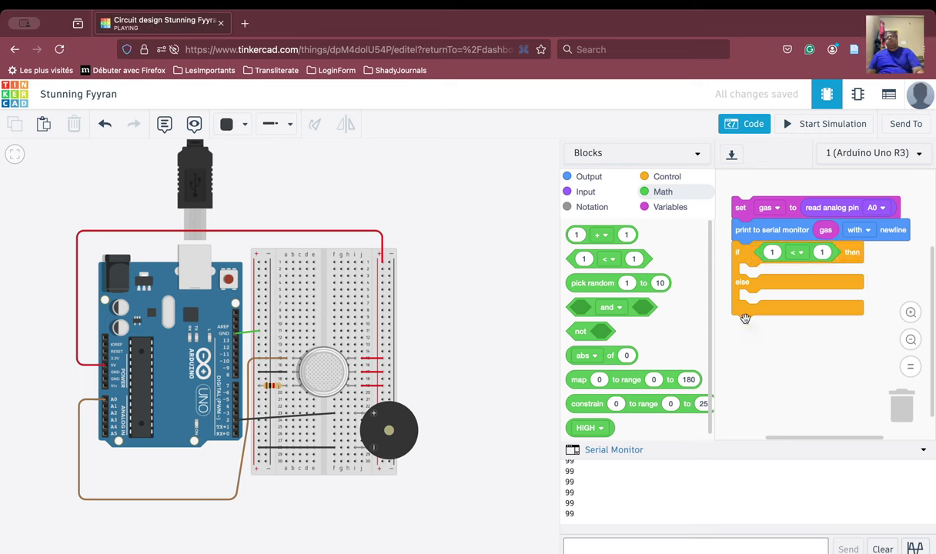
click(818, 253)
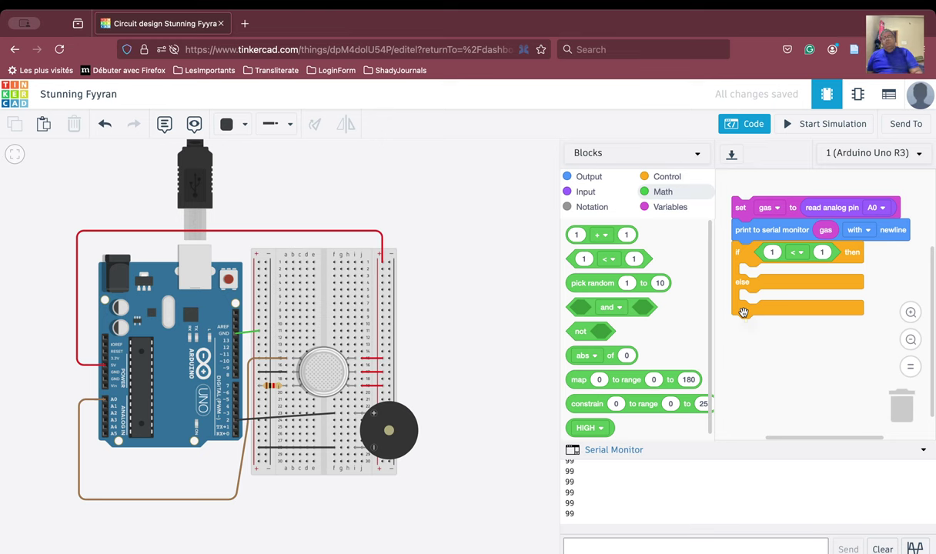
click(800, 256)
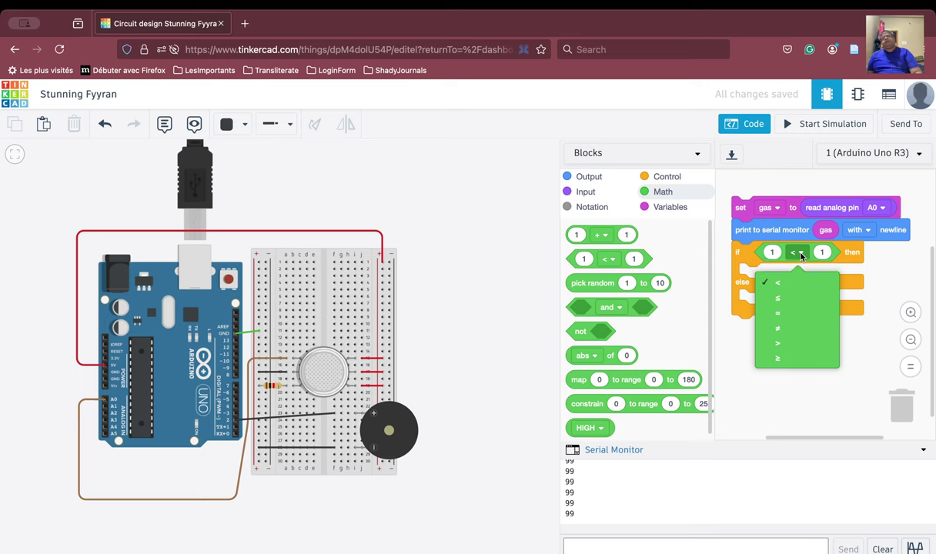
click(785, 344)
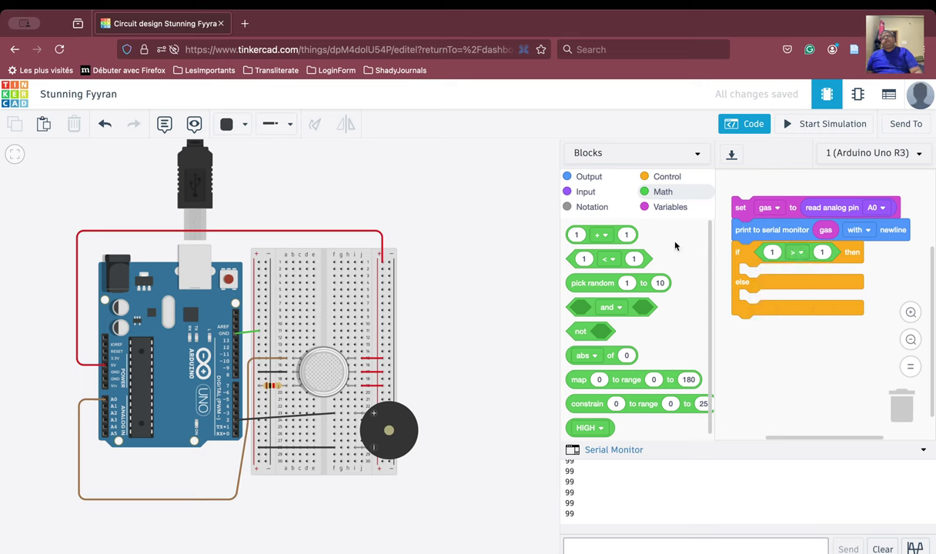
Complete the if condition with the gas variable on the left side and the threshold 134 on the right side.
click(670, 207)
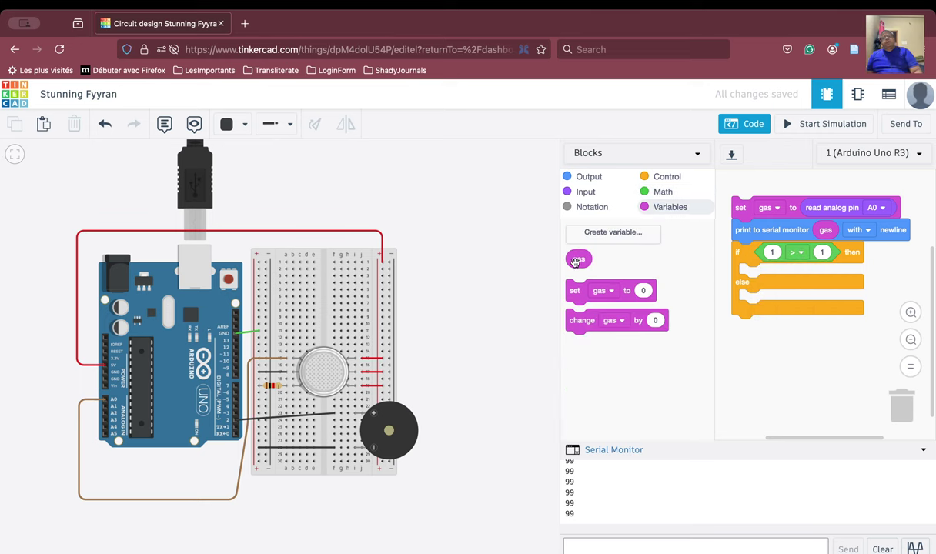
drag(579, 259, 774, 257)
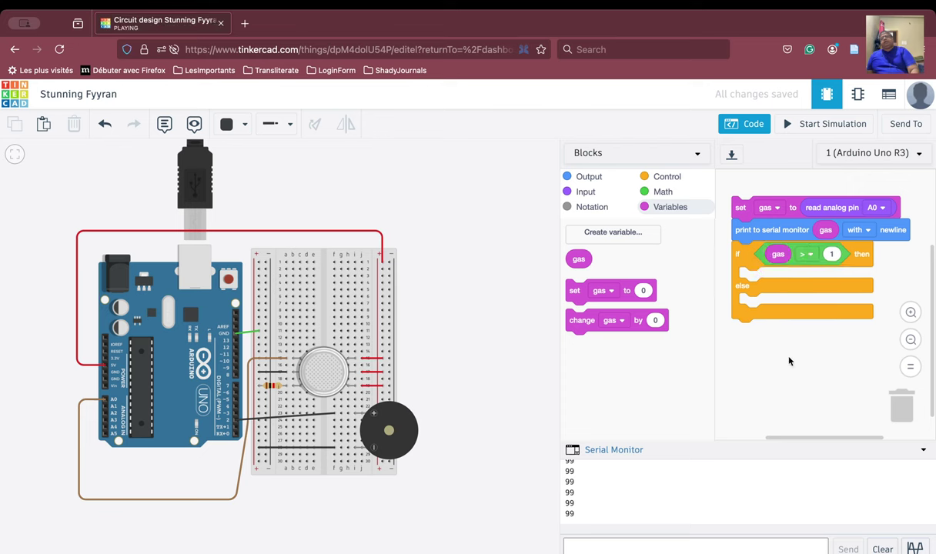
click(833, 254)
text(134)
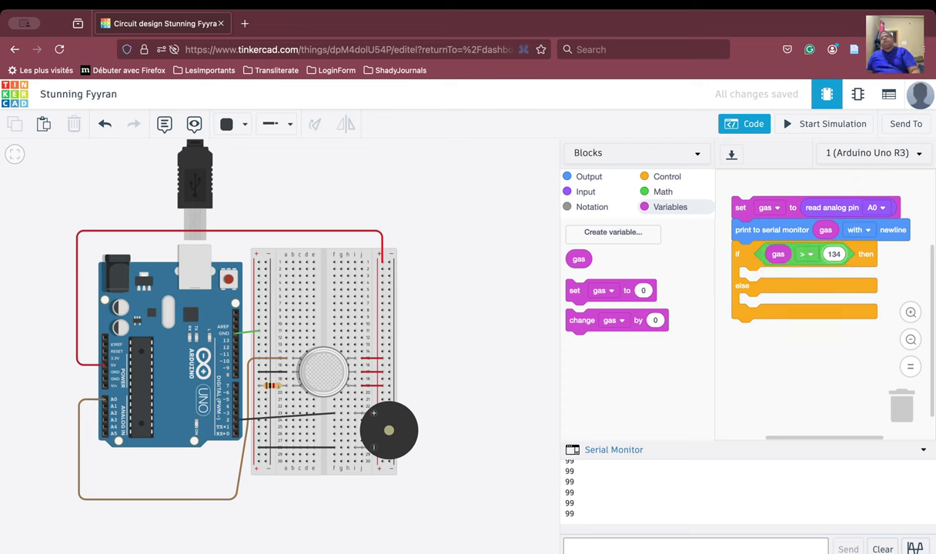
click(814, 394)
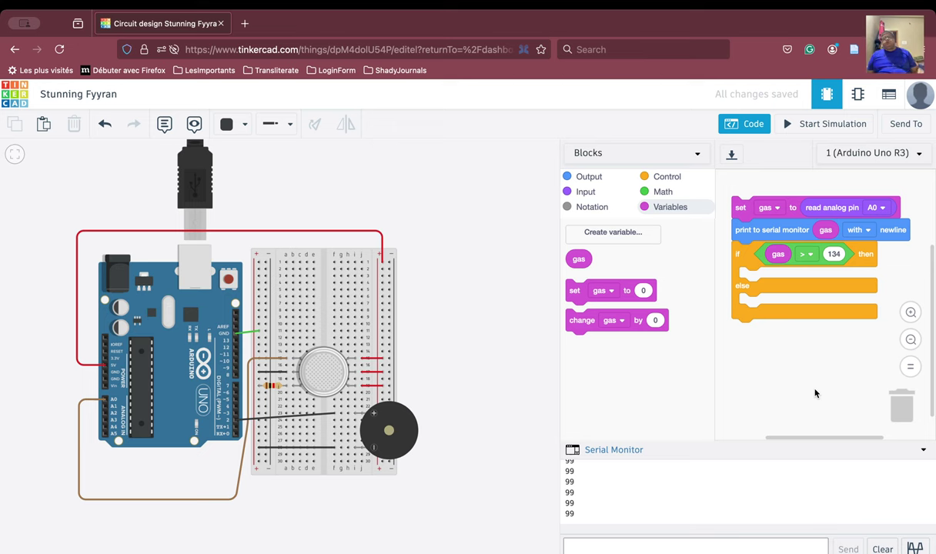
Add a block to the then branch that sets digital pin 2 to HIGH.
click(588, 180)
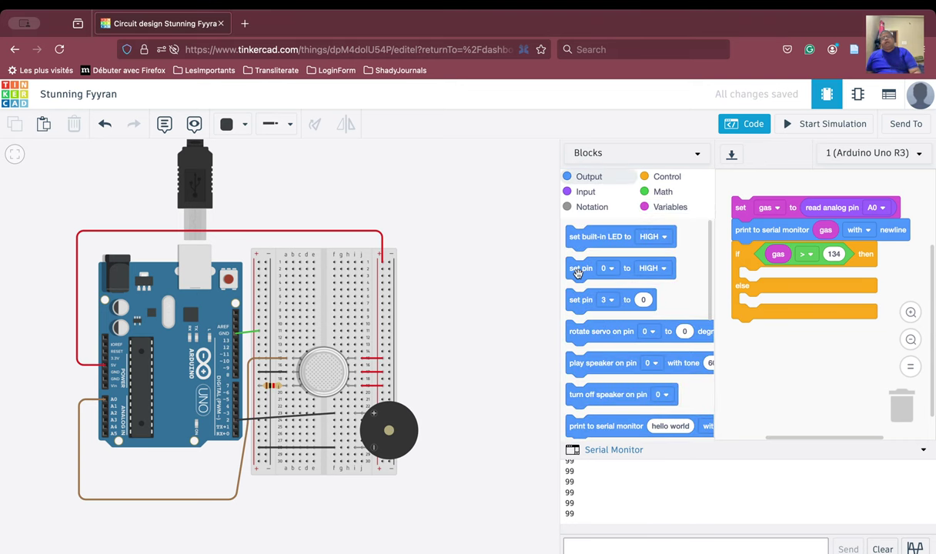
drag(577, 273, 750, 279)
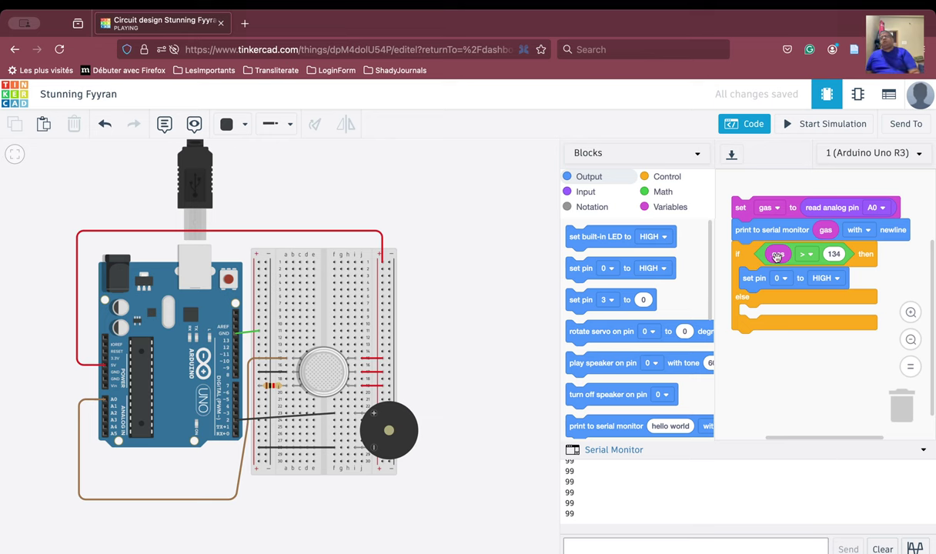
click(787, 280)
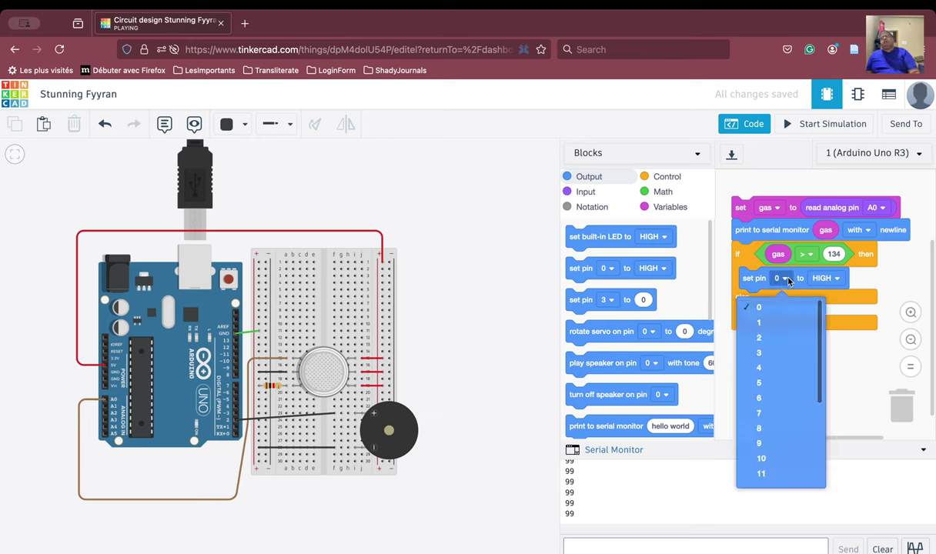
click(783, 340)
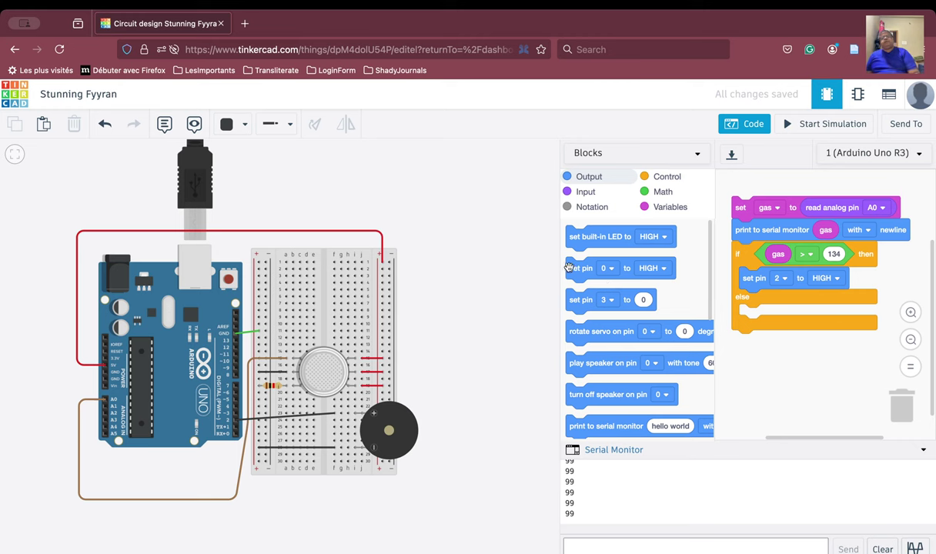
Add a block to the else branch that sets digital pin 2 to LOW.
drag(567, 268, 743, 316)
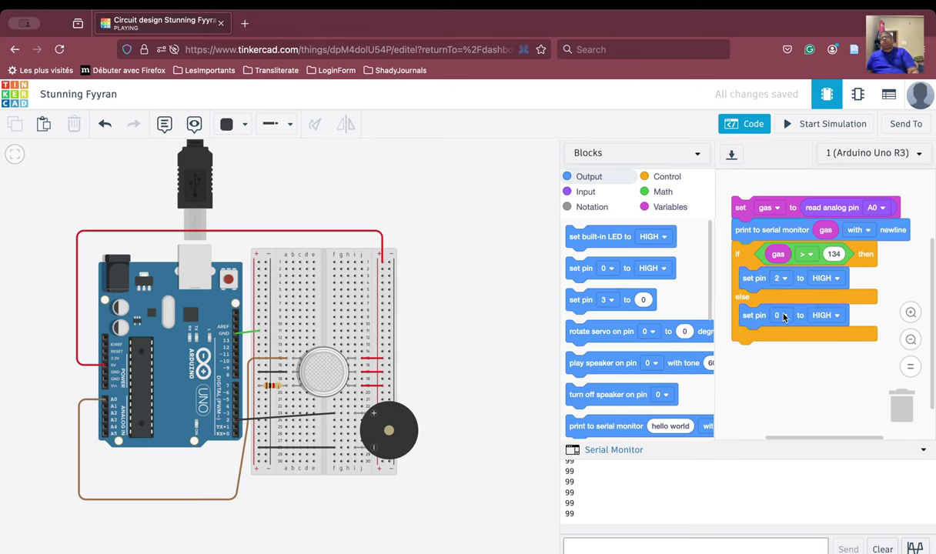
click(779, 316)
click(770, 357)
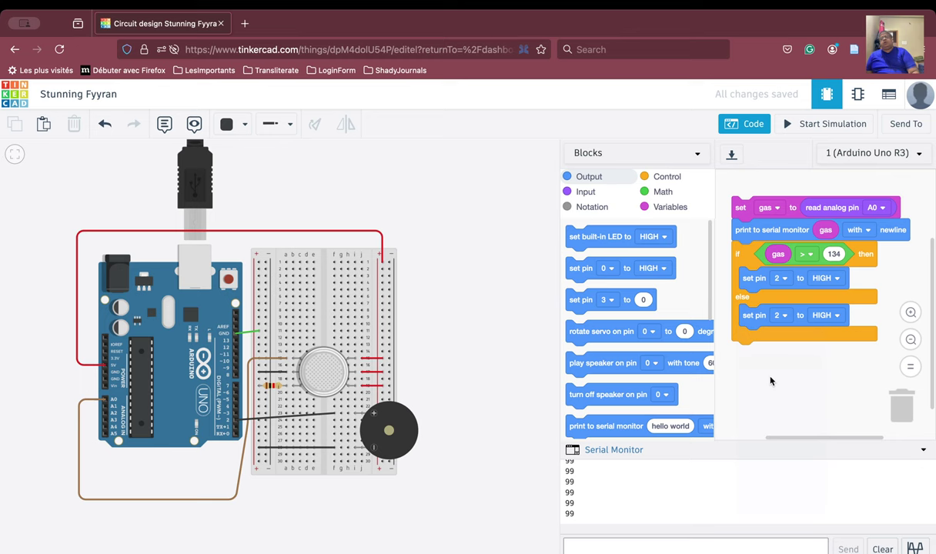
click(832, 316)
click(823, 360)
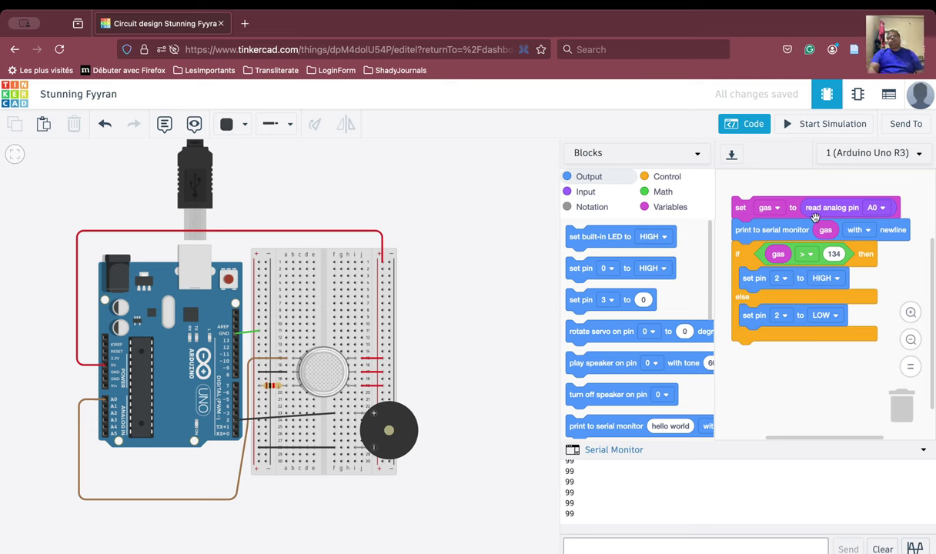
Run the simulation, move the gas cloud close to the sensor to test the piezo alarm, and stop the simulation.
click(818, 127)
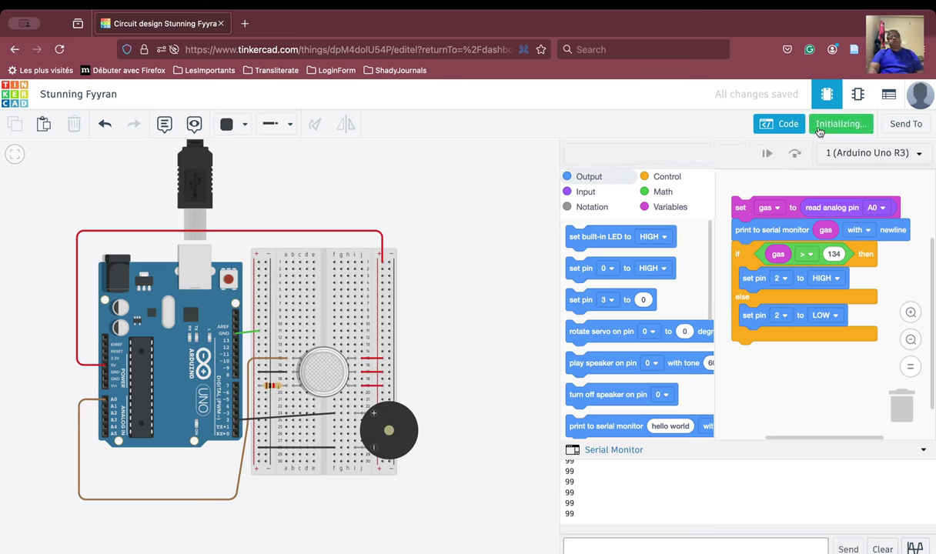
click(322, 376)
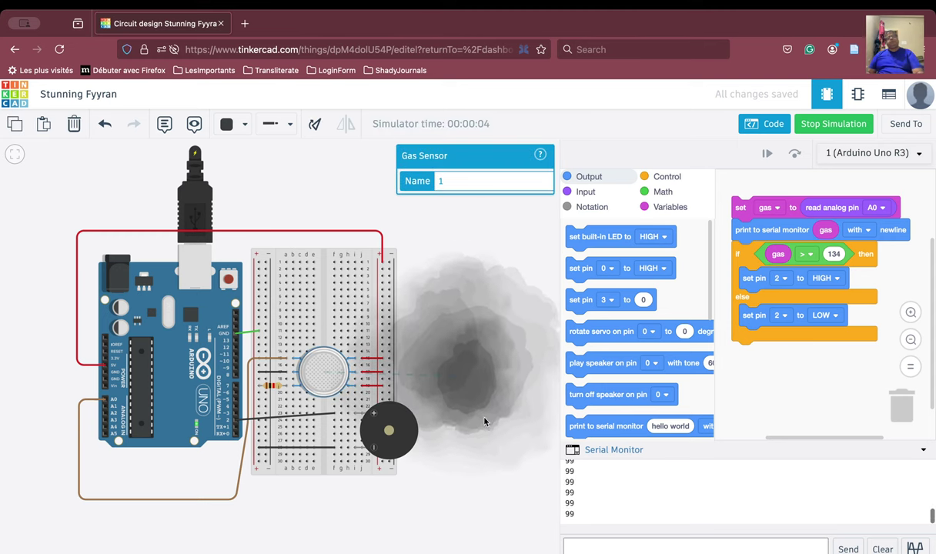
drag(462, 383, 414, 373)
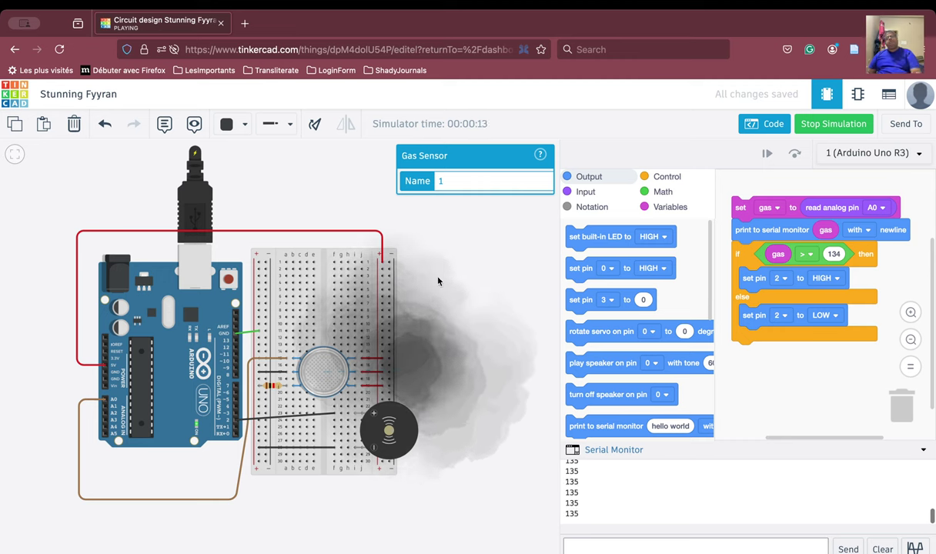
click(818, 124)
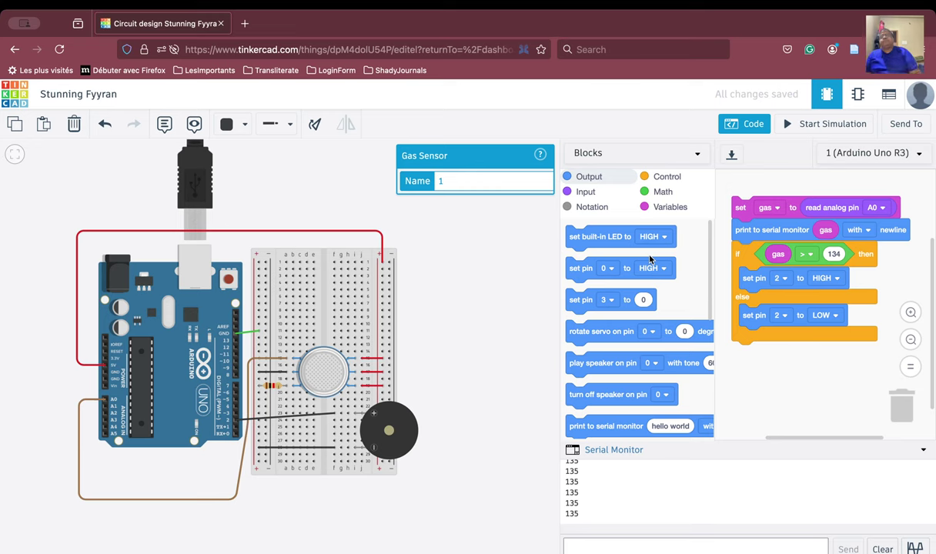
Close the code editor, search the components for led, and place a red LED beside the breadboard.
click(740, 126)
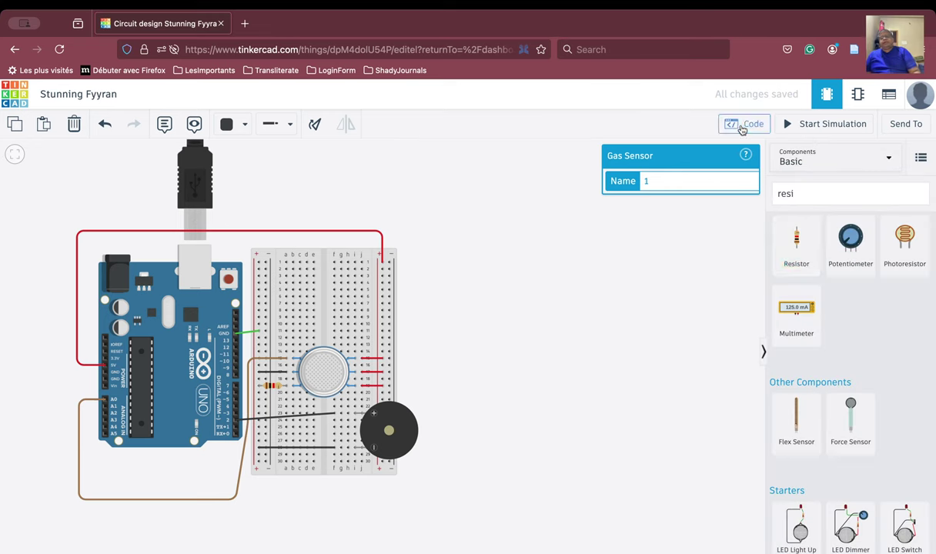
double_click(808, 195)
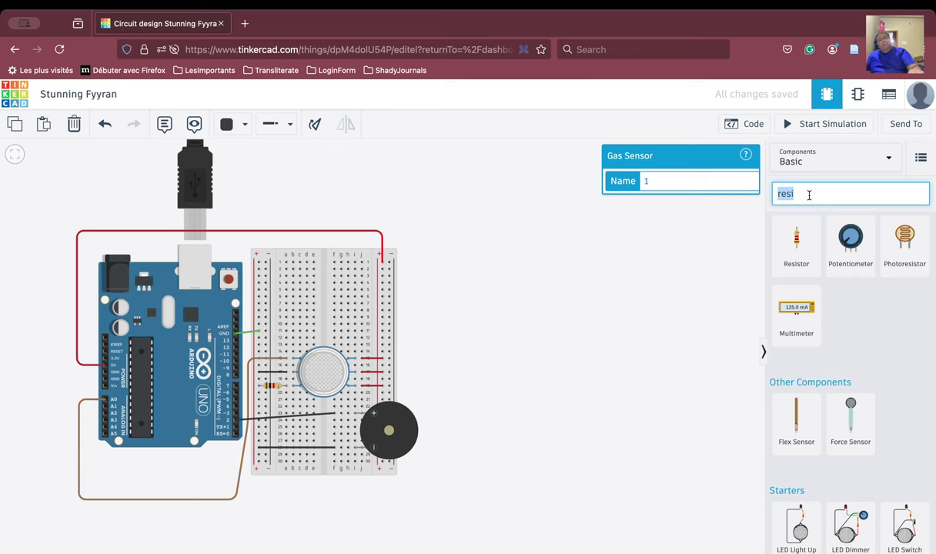
text(led)
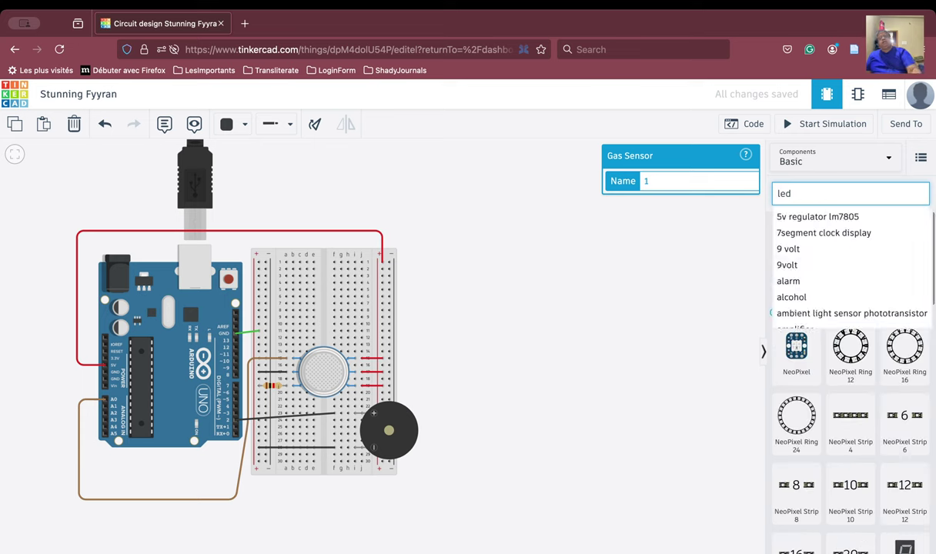
click(715, 277)
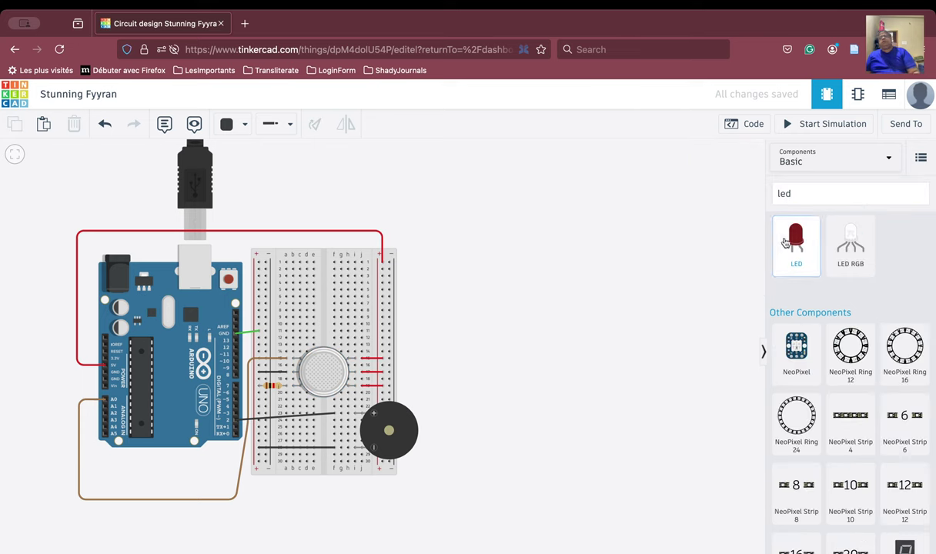
drag(796, 240, 424, 367)
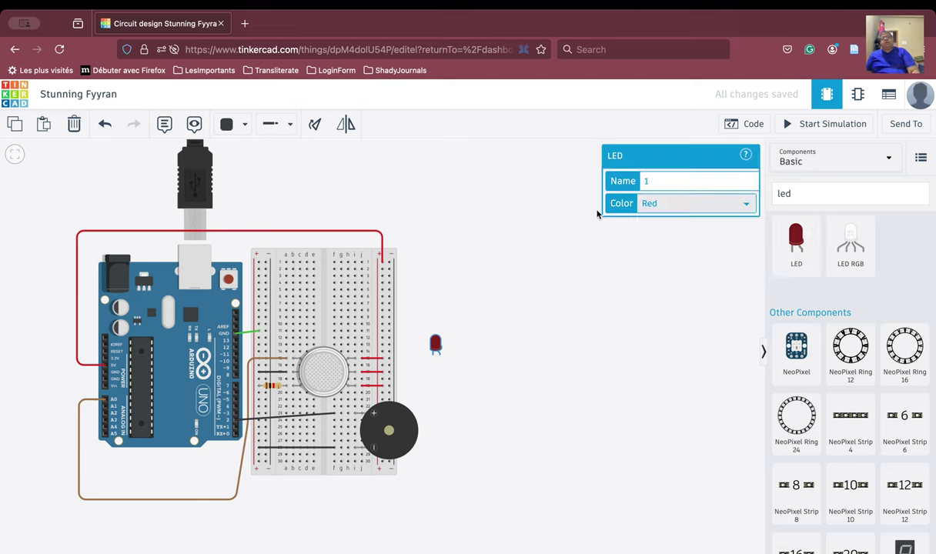
Rotate the LED 90° clockwise and plug its legs into breadboard holes g24 and g25.
click(315, 126)
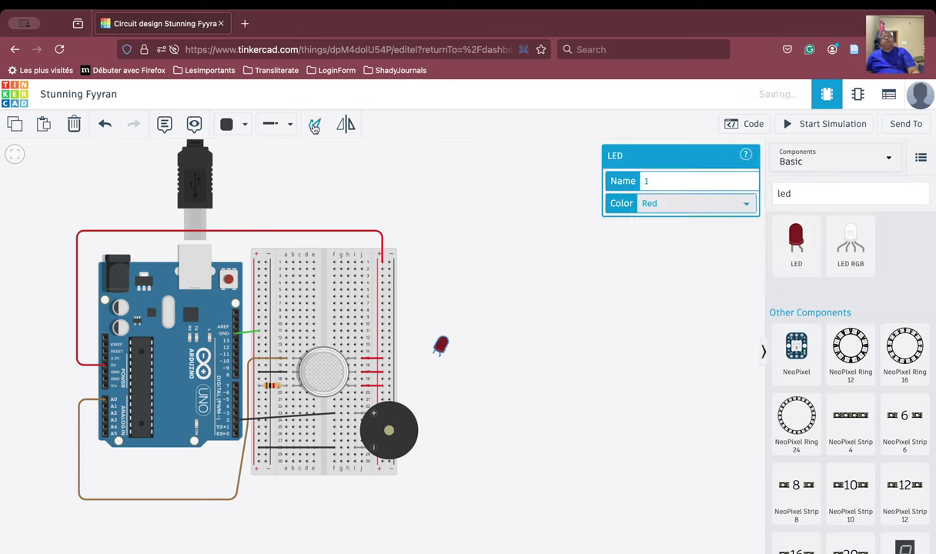
click(315, 126)
click(315, 127)
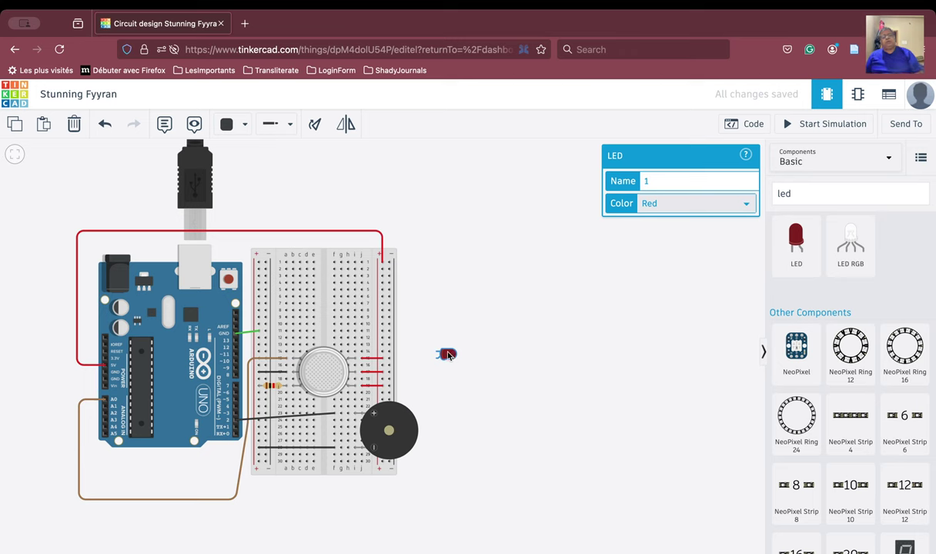
drag(449, 357, 353, 416)
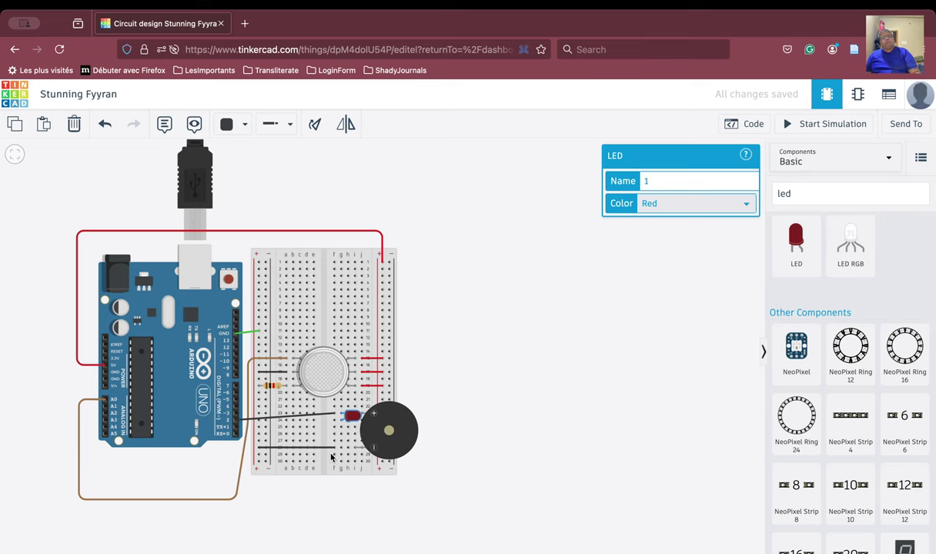
scroll(331, 457, up, 5)
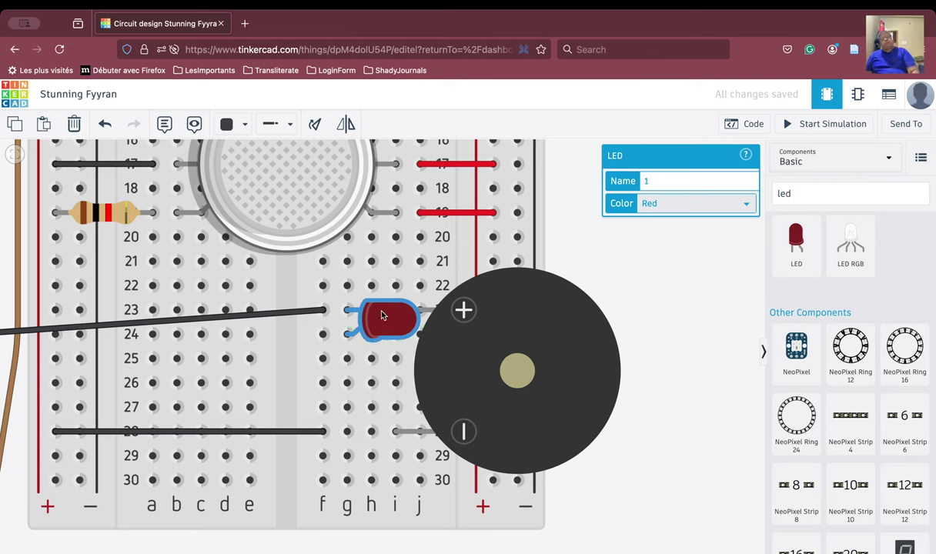
drag(382, 315, 369, 344)
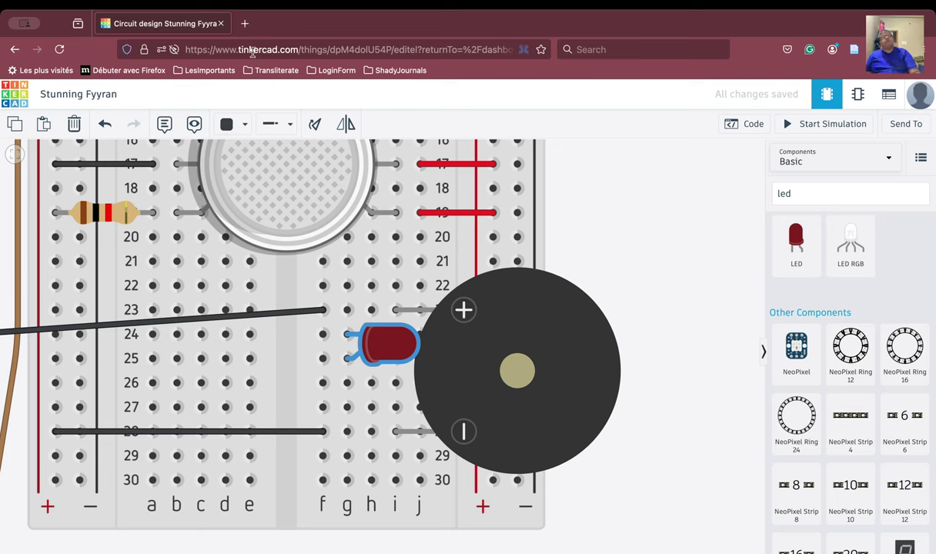
Mirror the red LED and move it up so its legs plug into breadboard holes g23 and g24.
click(348, 130)
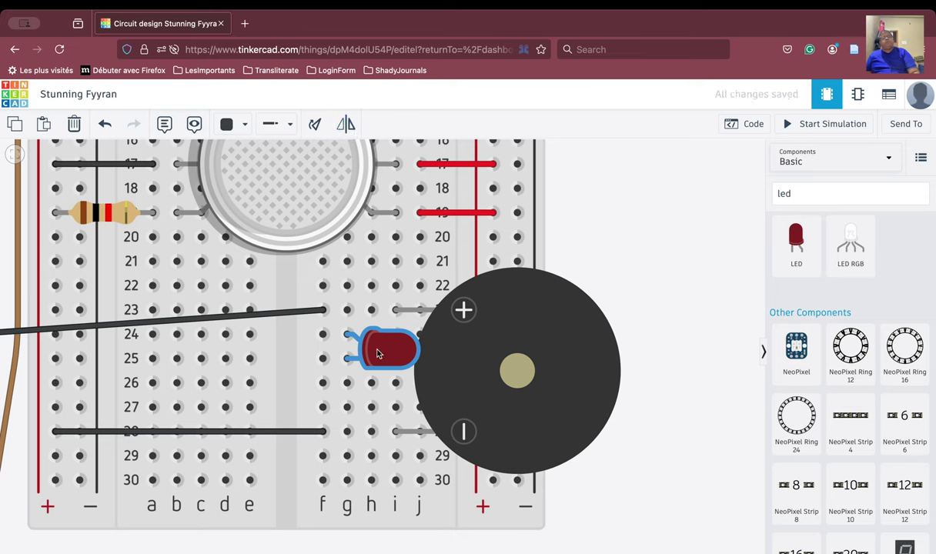
drag(380, 364, 380, 339)
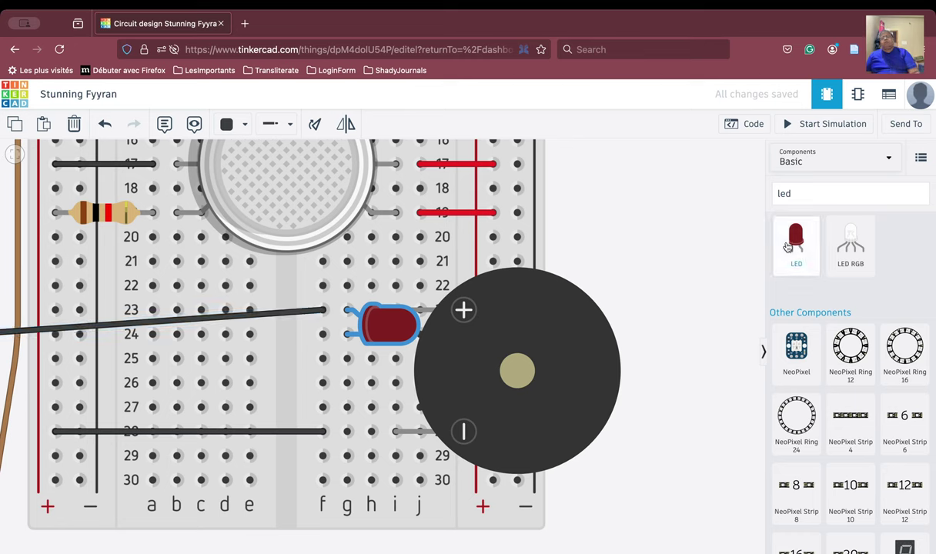
Search the components for res and place a 1 kΩ resistor beside the breadboard.
double_click(804, 193)
text(r)
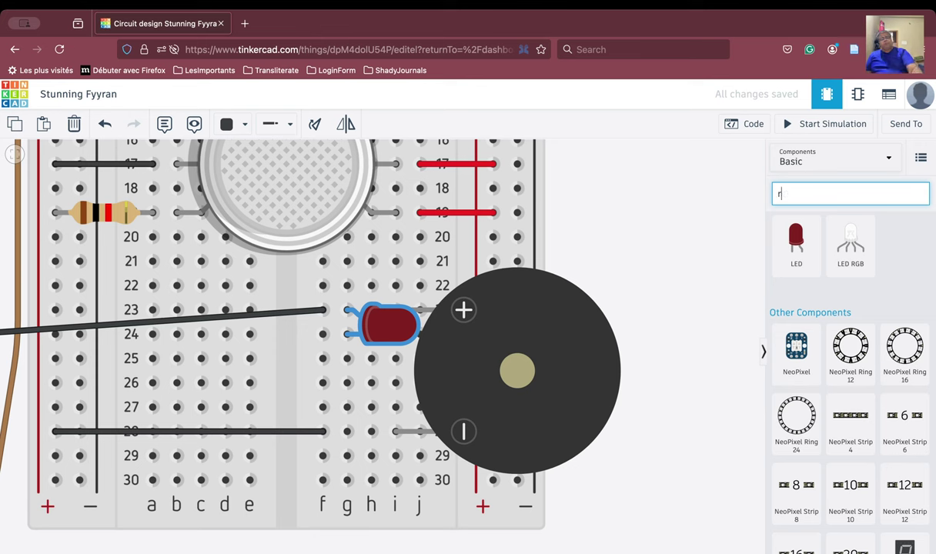
text(es)
click(728, 289)
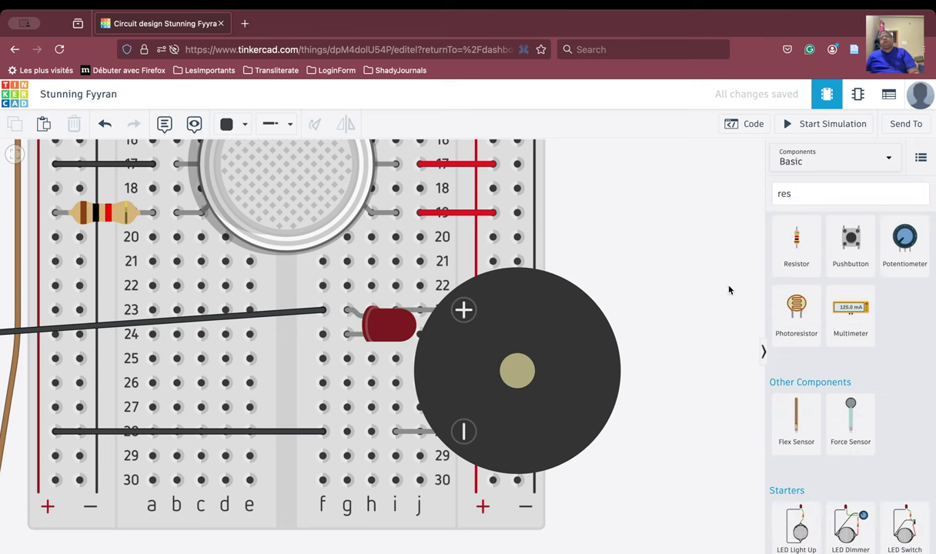
drag(795, 240, 689, 377)
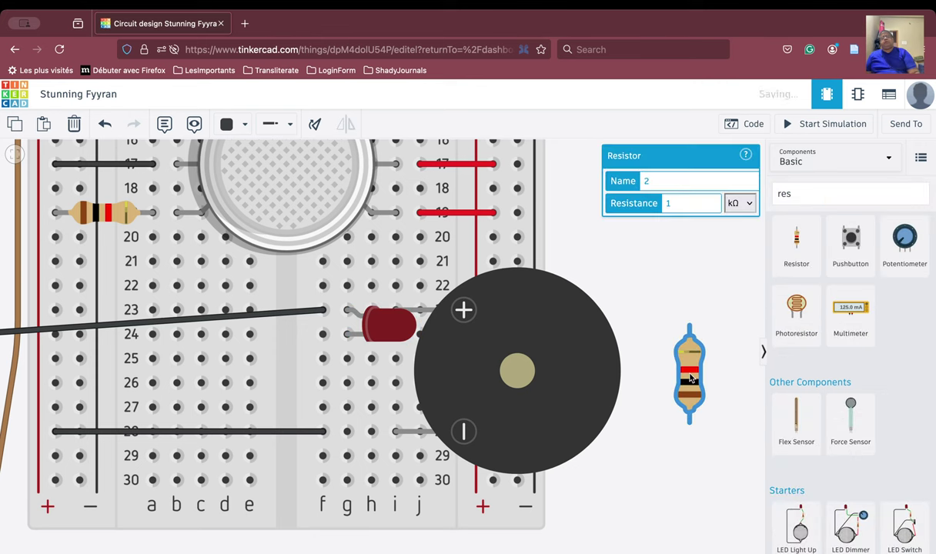
Rotate the new resistor 90° clockwise and plug its legs into breadboard holes d24 and f24.
click(316, 126)
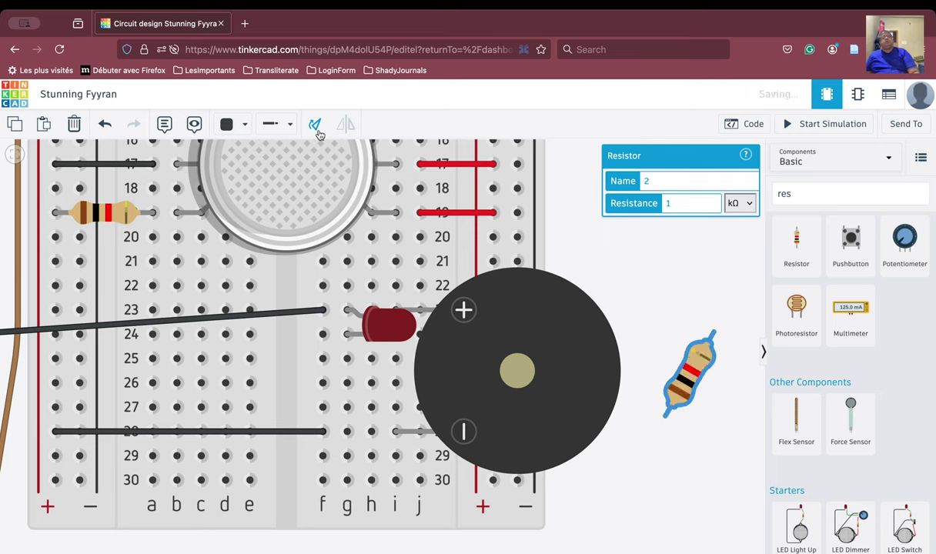
click(316, 126)
click(316, 127)
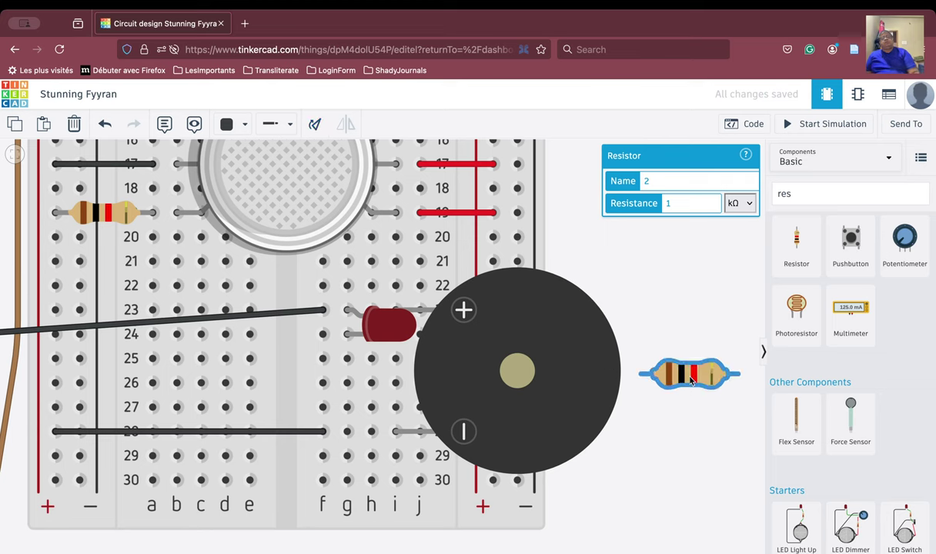
drag(690, 380, 280, 349)
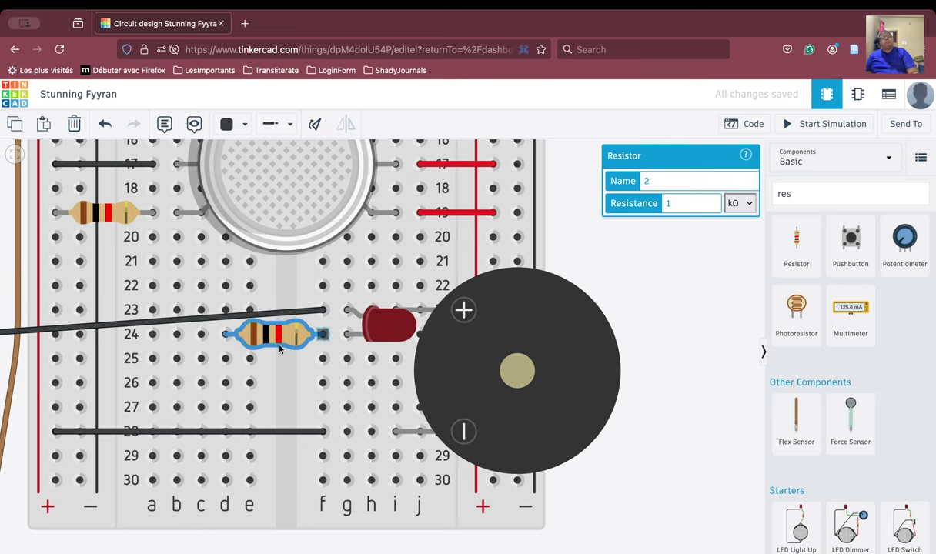
click(289, 383)
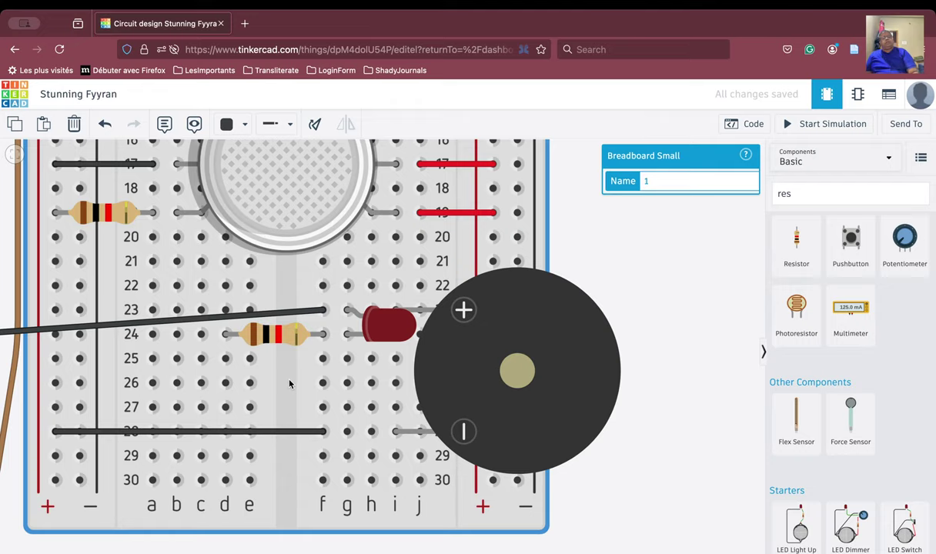
Wire breadboard hole c24 to the left-hand + rail at row 24 with a black wire.
drag(289, 383, 399, 394)
drag(433, 395, 446, 393)
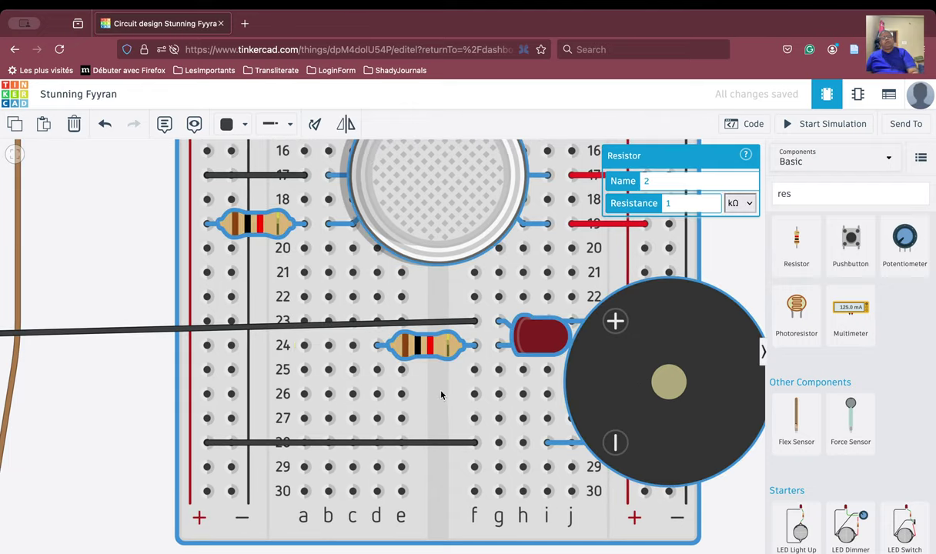
click(357, 347)
click(204, 346)
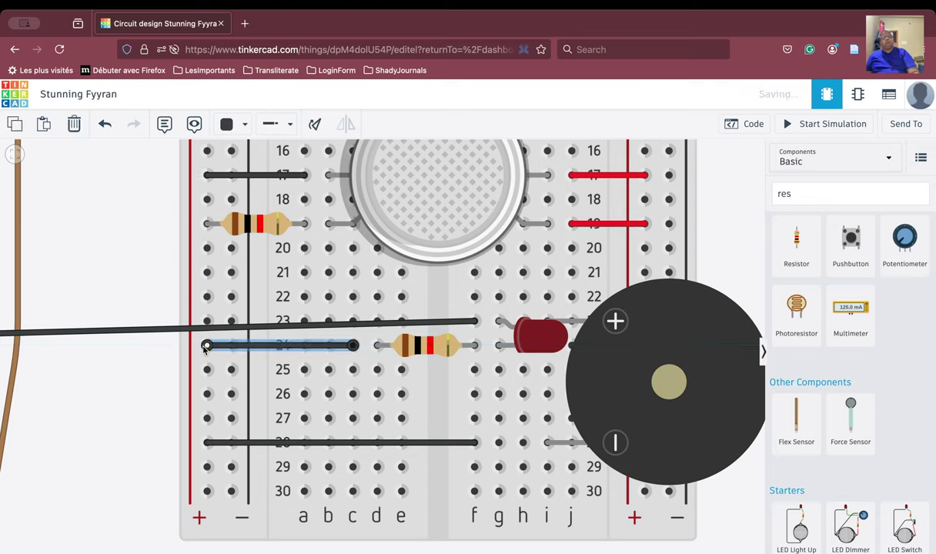
click(138, 380)
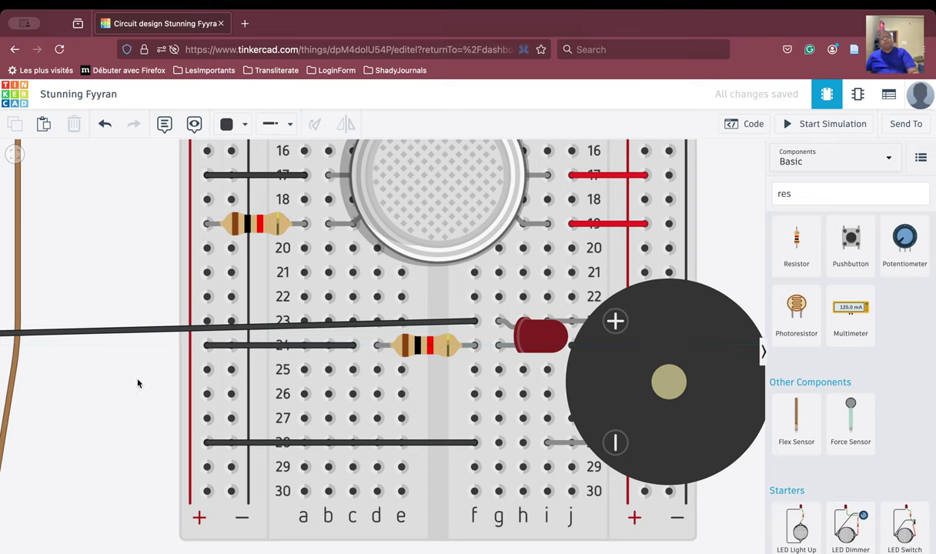
Run the simulation, move the gas cloud near the sensor to test the LED together with the piezo, and stop the simulation.
scroll(149, 392, up, 3)
scroll(148, 392, down, 10)
scroll(149, 393, up, 3)
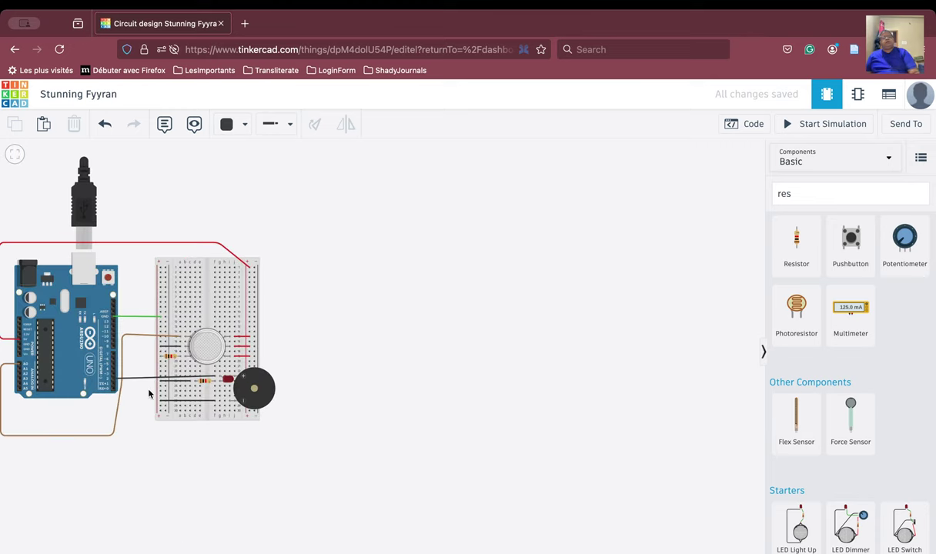
click(16, 155)
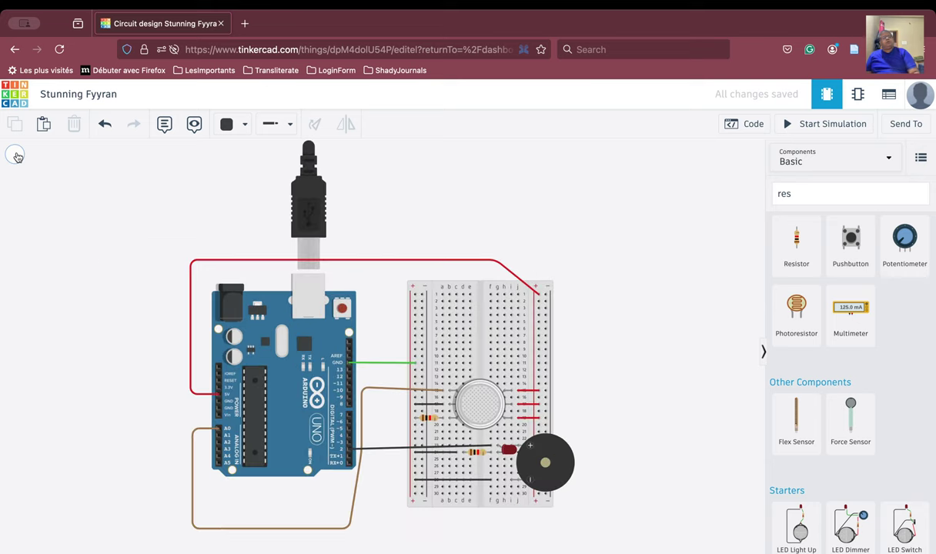
drag(628, 409, 571, 371)
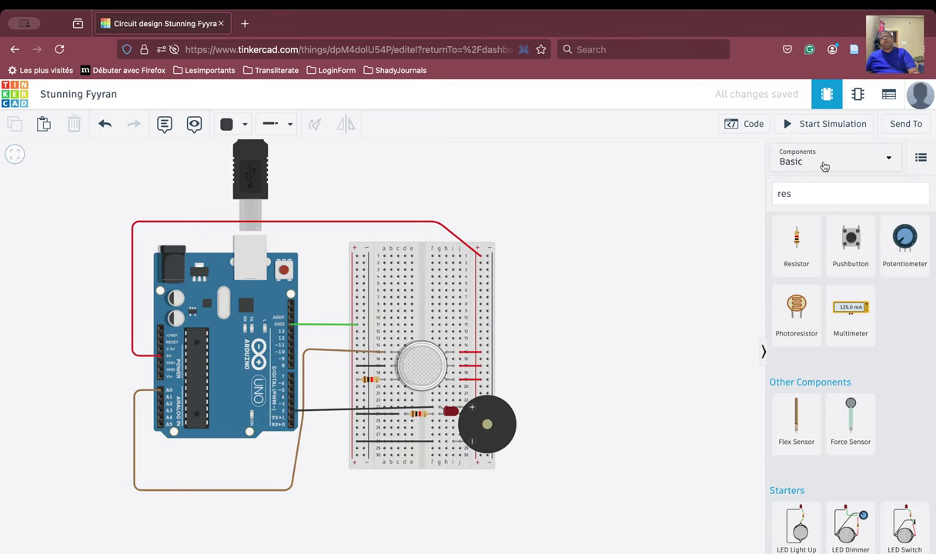
click(833, 125)
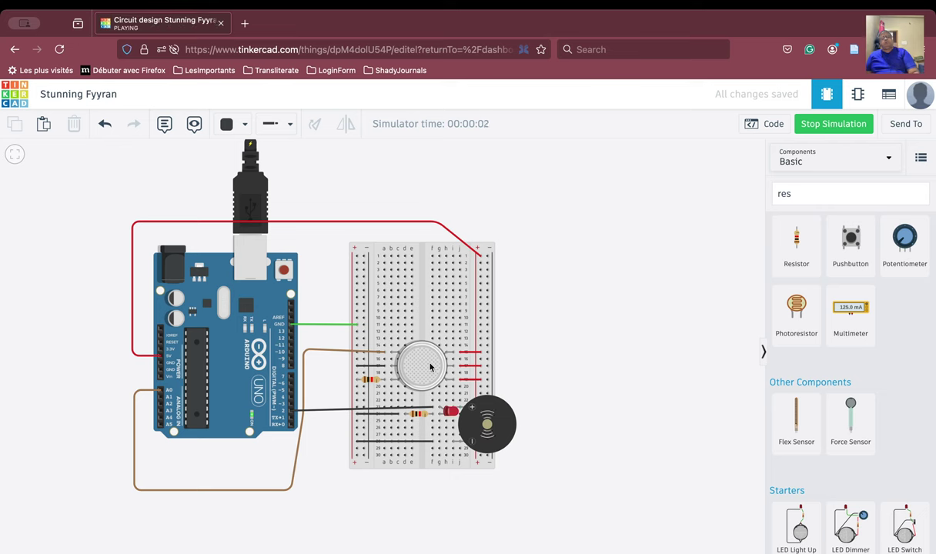
drag(431, 367, 602, 352)
scroll(469, 498, up, 5)
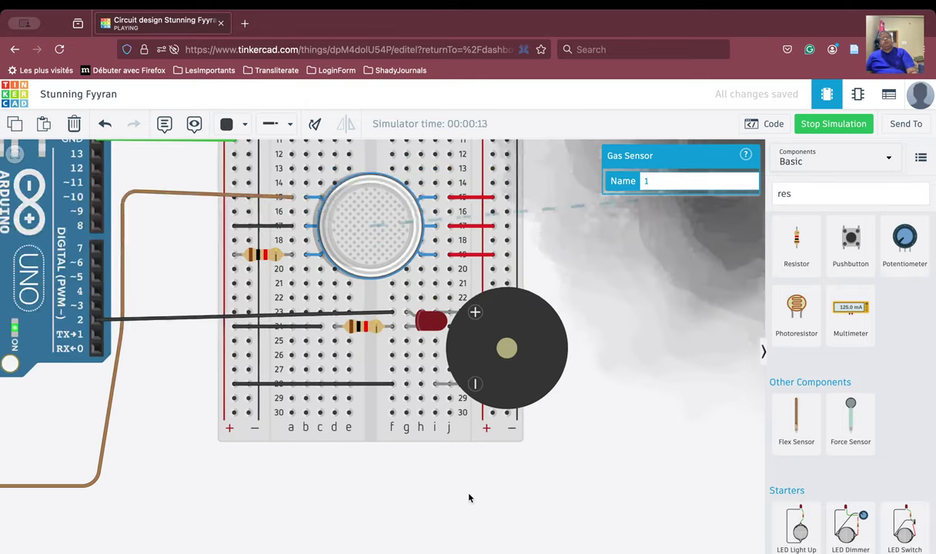
drag(667, 231, 631, 242)
click(696, 476)
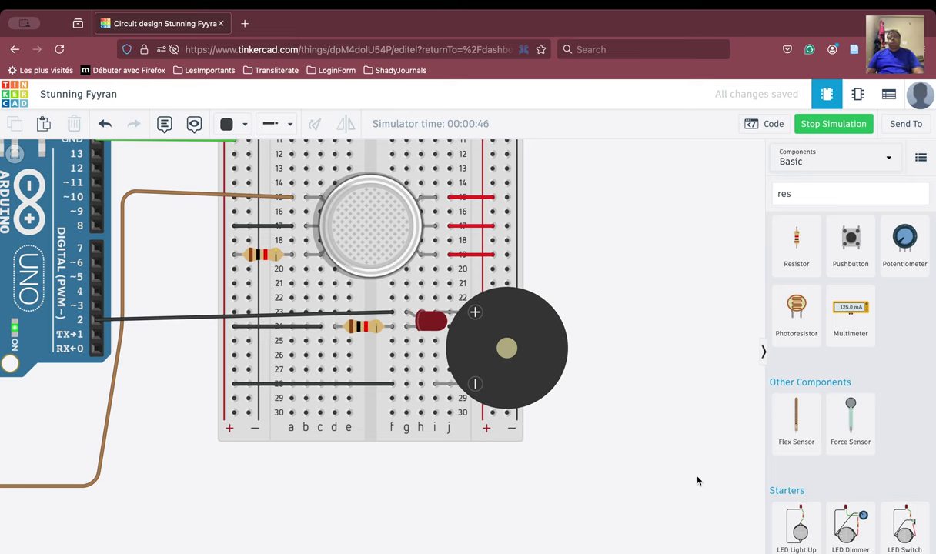
click(819, 131)
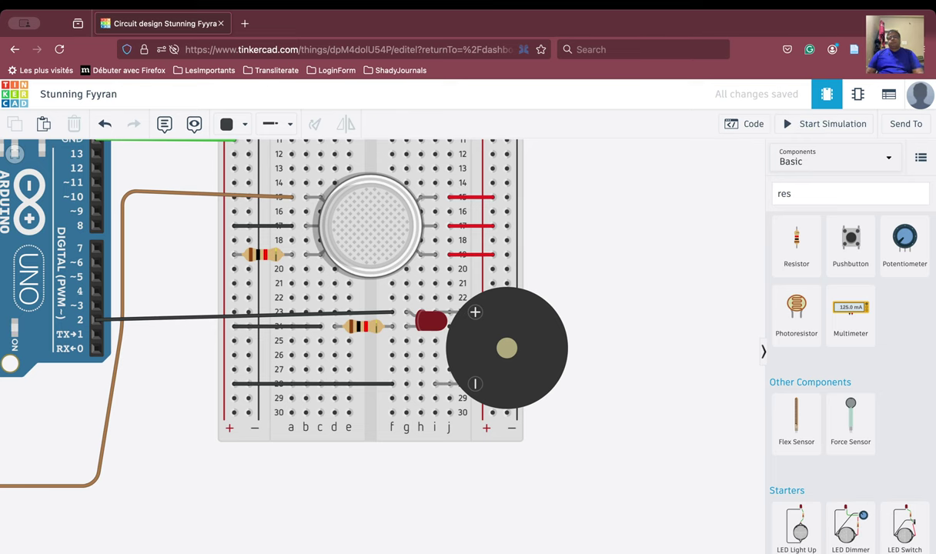